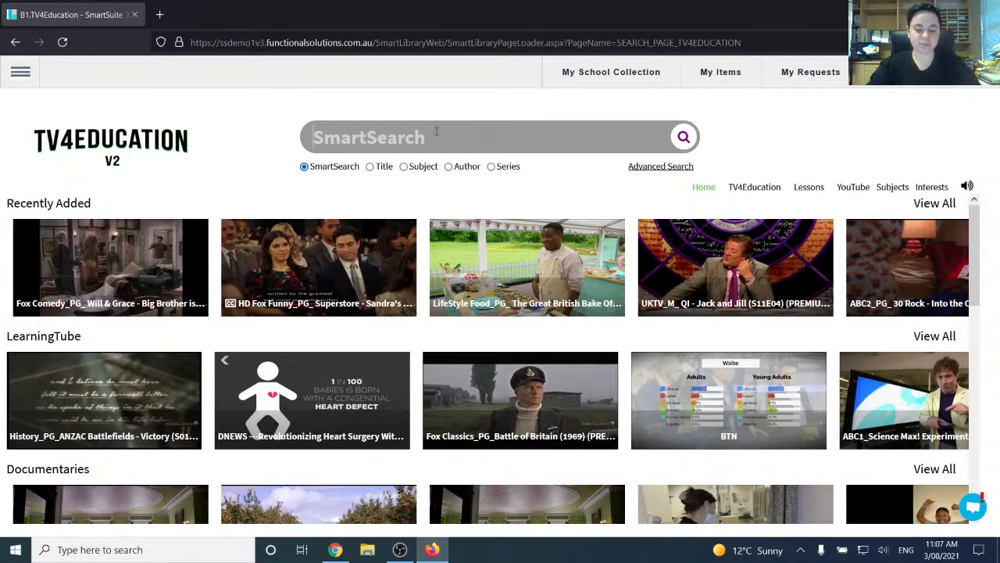
# - Search the video library with SmartSearch for "planet orbit" and look through the results
pyautogui.write('planet orbit')
pyautogui.press('Return')
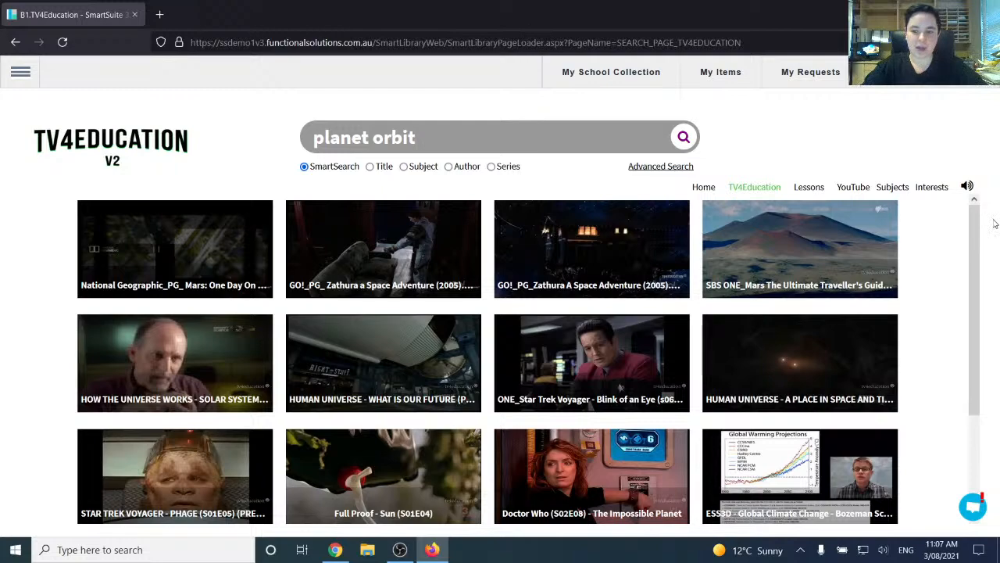
pyautogui.scroll(-3, 965, 322)
pyautogui.scroll(-3, 965, 323)
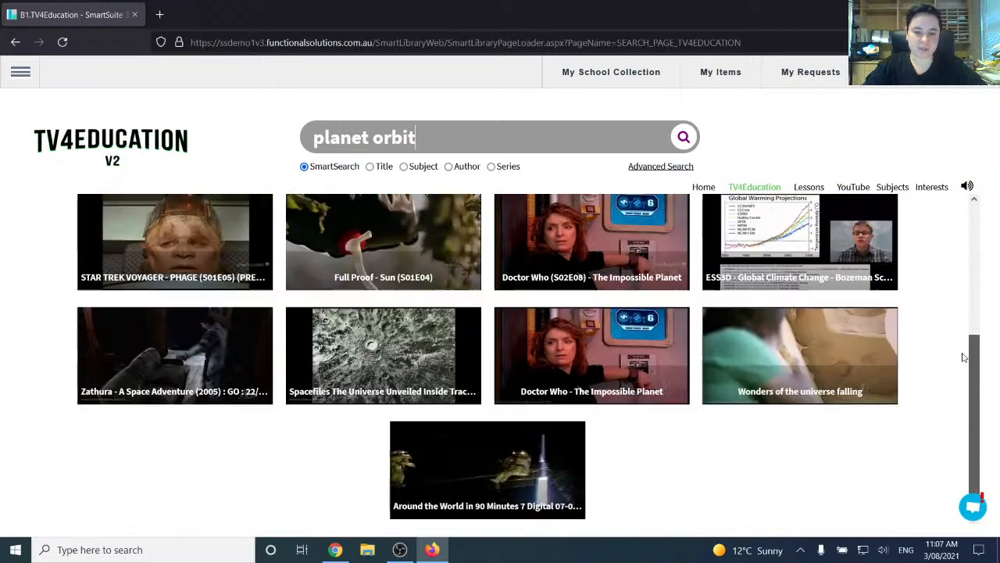
pyautogui.scroll(5, 963, 406)
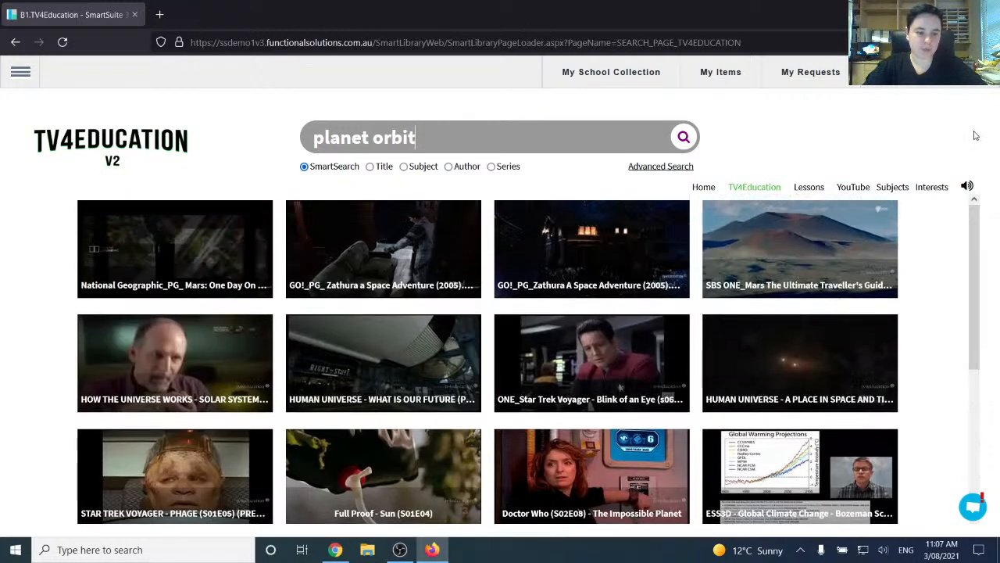
# - Search for "planets" with SmartSearch and again by title, and look over the results
pyautogui.doubleClick(385, 147)
pyautogui.hotkey('ctrl', 'a')
pyautogui.write('oevi')
pyautogui.press('BackSpace')
pyautogui.press('BackSpace')
pyautogui.press('BackSpace')
pyautogui.write('planets')
pyautogui.press('Return')
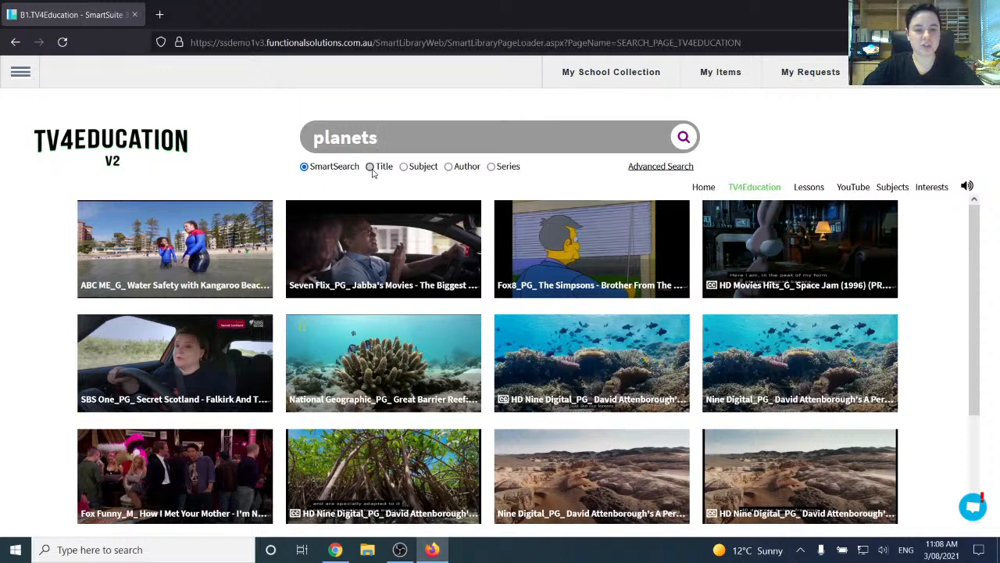
pyautogui.click(684, 138)
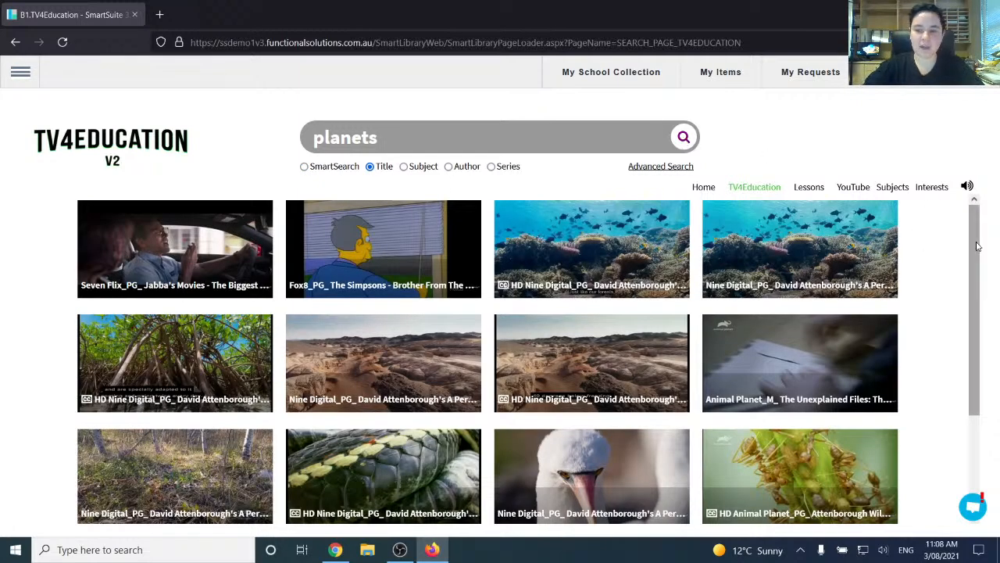
pyautogui.moveTo(977, 233)
pyautogui.mouseDown()
pyautogui.moveTo(975, 390)
pyautogui.moveTo(989, 246)
pyautogui.mouseUp()
# - Replace the search text and search the videos by title for "orbit"
pyautogui.click(378, 137)
pyautogui.doubleClick(380, 136)
pyautogui.press('BackSpace')
pyautogui.write('oev')
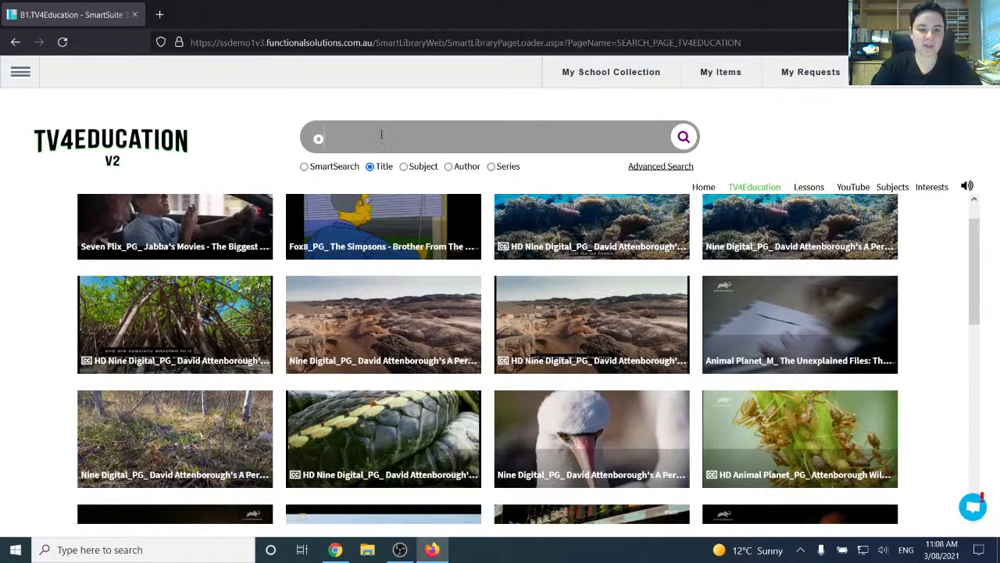
pyautogui.press('BackSpace')
pyautogui.press('BackSpace')
pyautogui.write('e')
pyautogui.press('BackSpace')
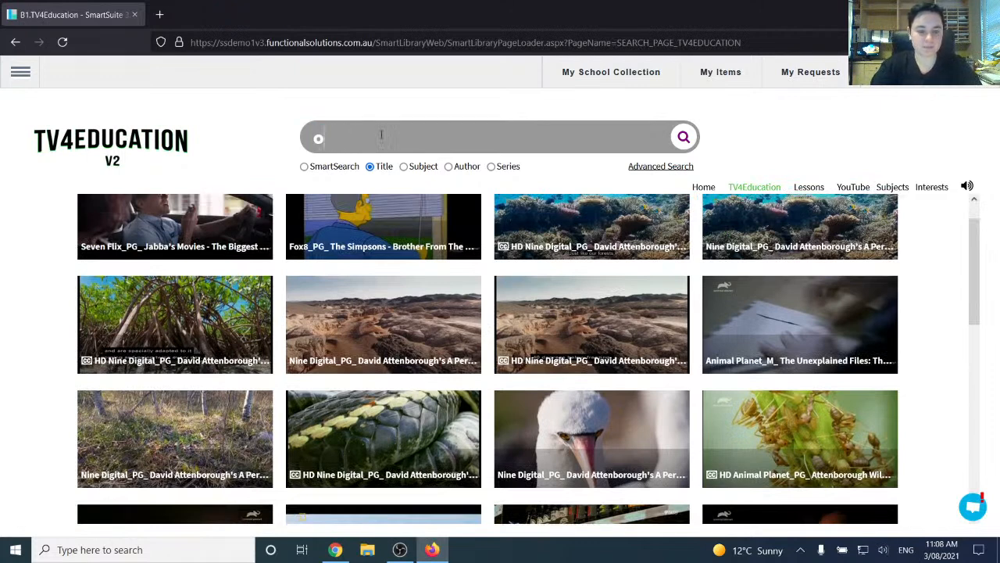
pyautogui.write('rbit')
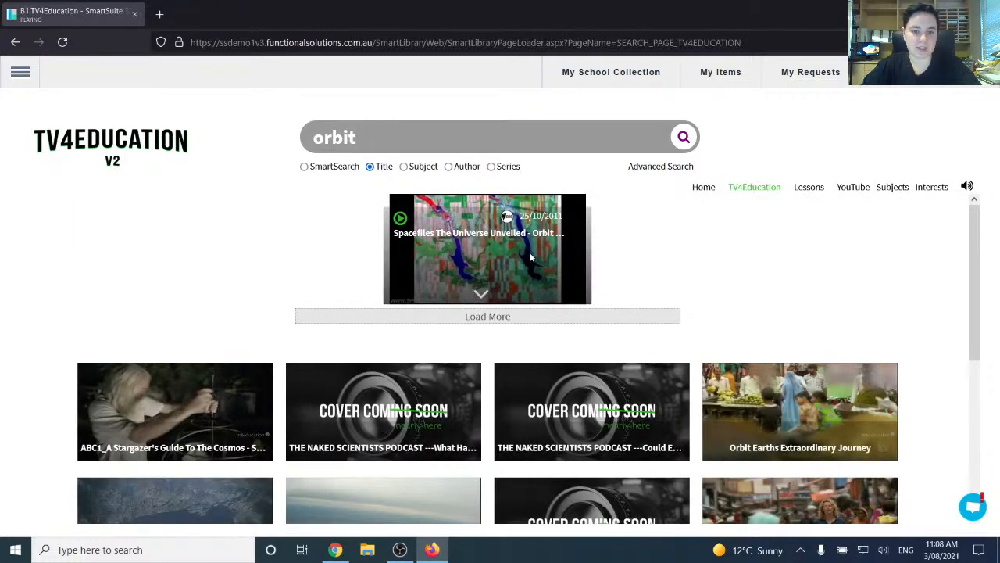
# - Mute the computer's speakers in the system volume control
pyautogui.click(884, 551)
pyautogui.click(787, 518)
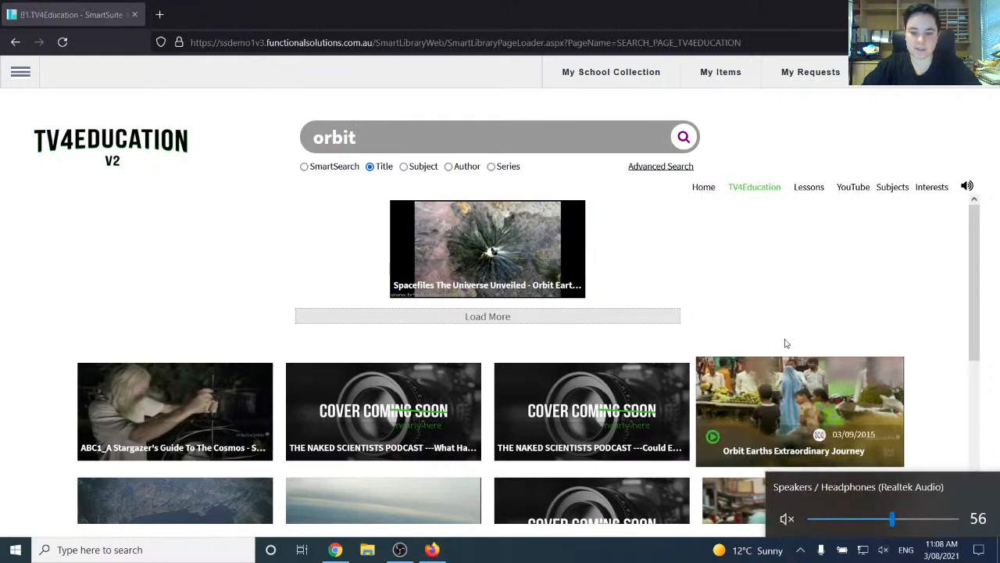
pyautogui.click(757, 306)
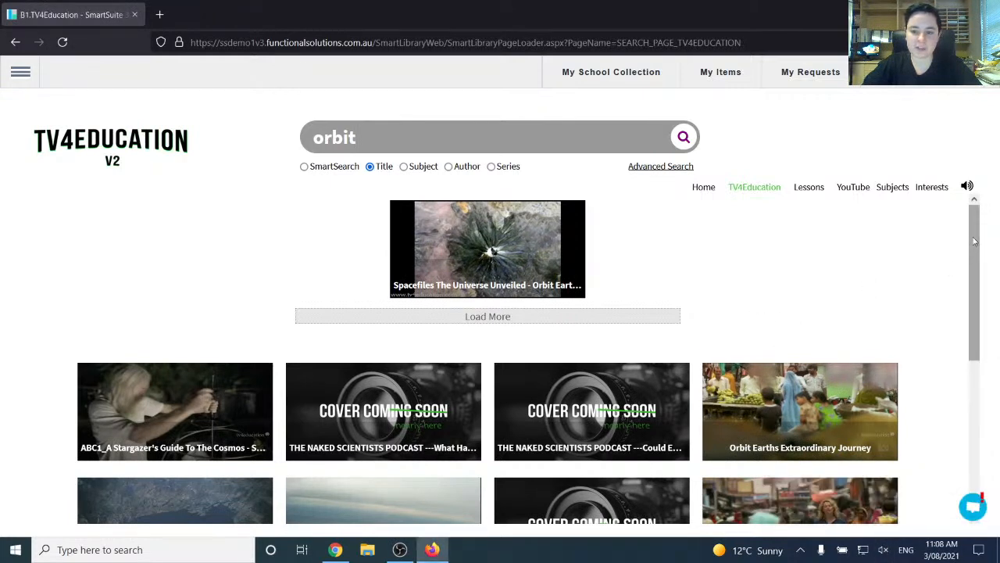
# - Play the ABC1 "A Stargazer's Guide To The Cosmos" video, view its title and details, and close it
pyautogui.moveTo(970, 255); pyautogui.dragTo(973, 290)
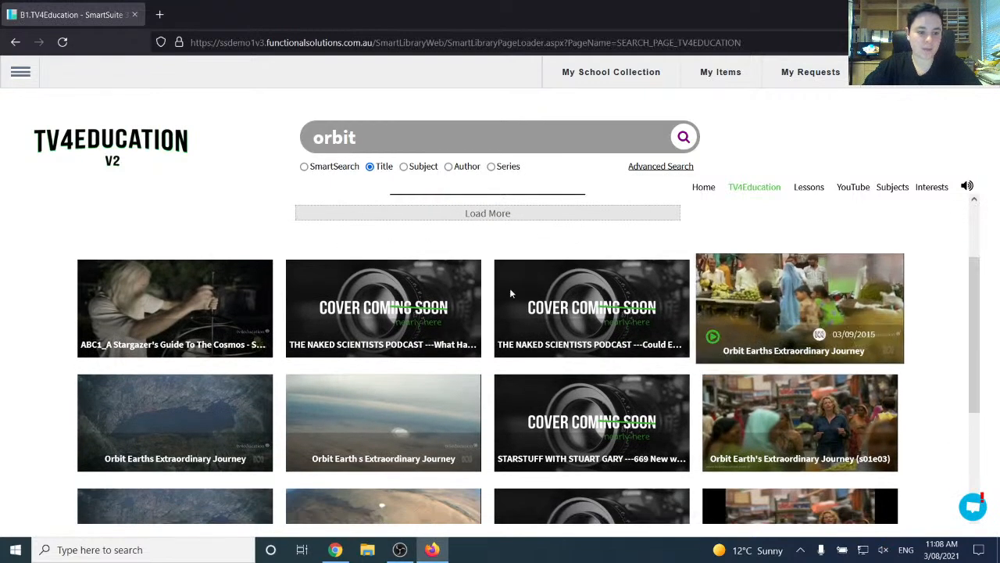
pyautogui.click(233, 320)
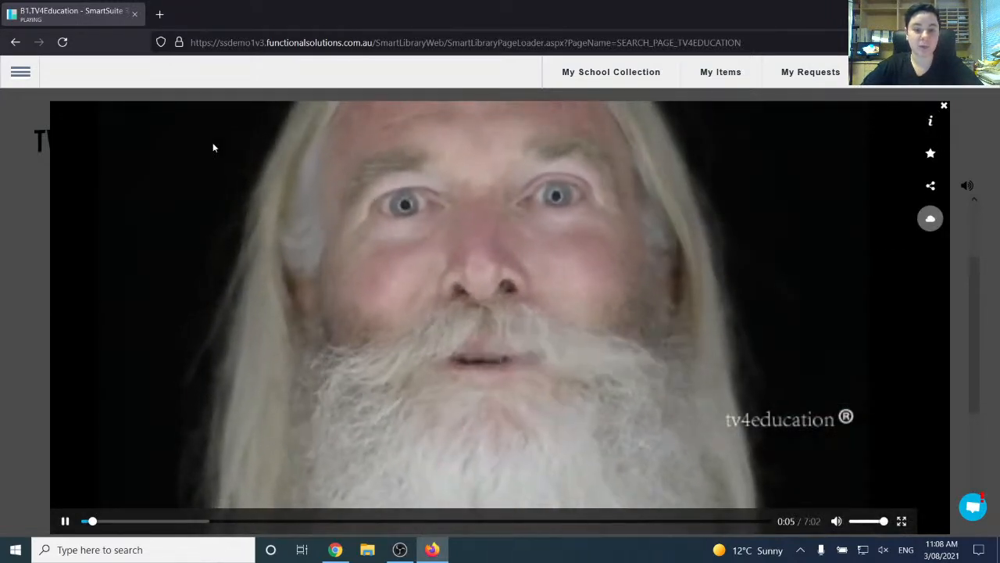
pyautogui.click(930, 122)
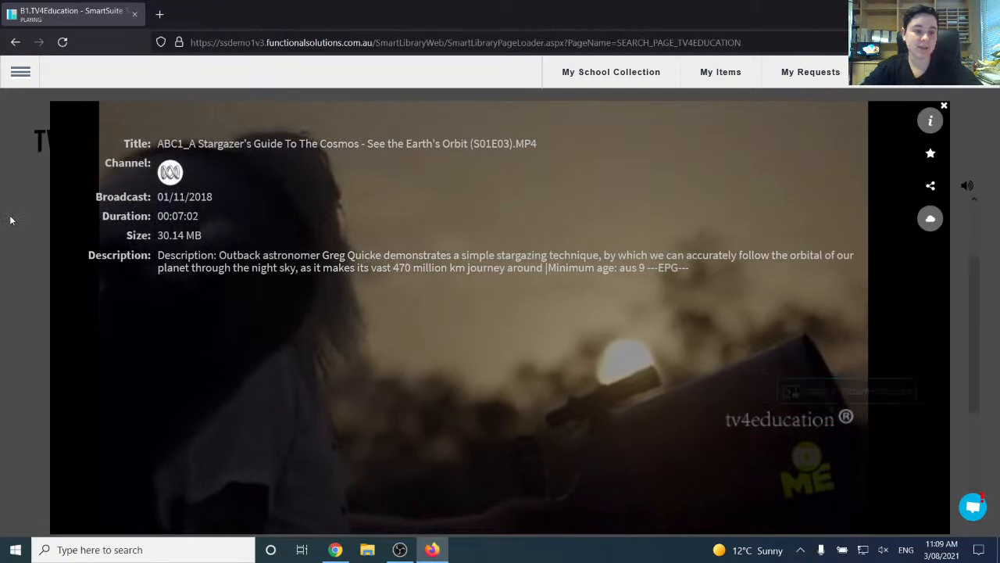
pyautogui.moveTo(122, 143); pyautogui.dragTo(485, 144)
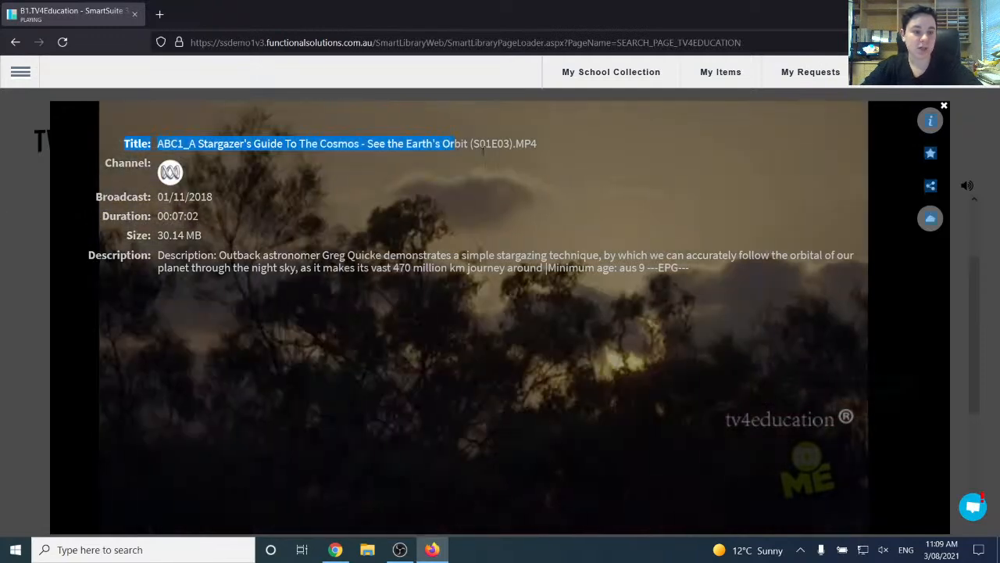
pyautogui.click(944, 106)
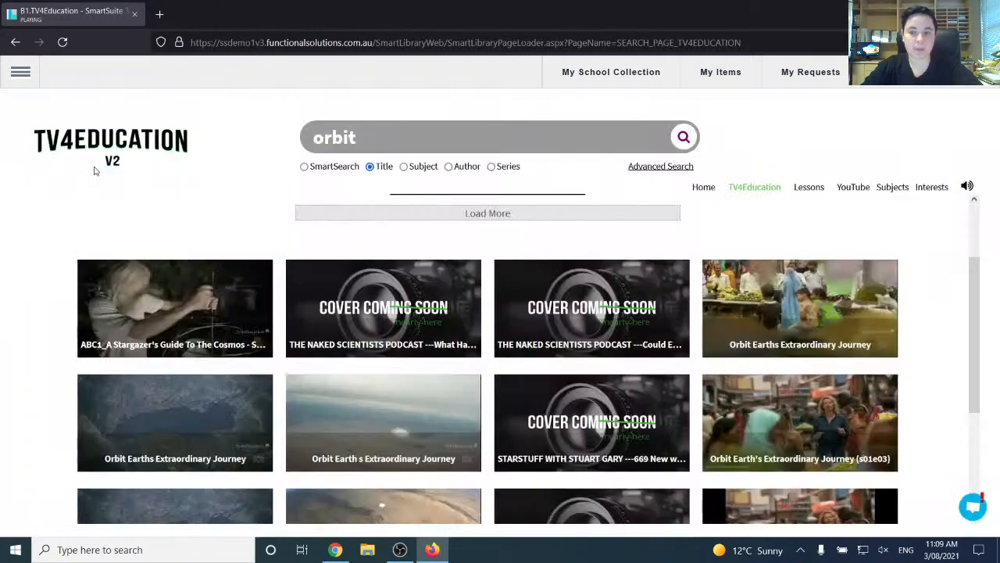
# - Open the SmartClassrooms lesson creation page and keep the TV4Education search page in a separate browser tab placed before it
pyautogui.click(20, 72)
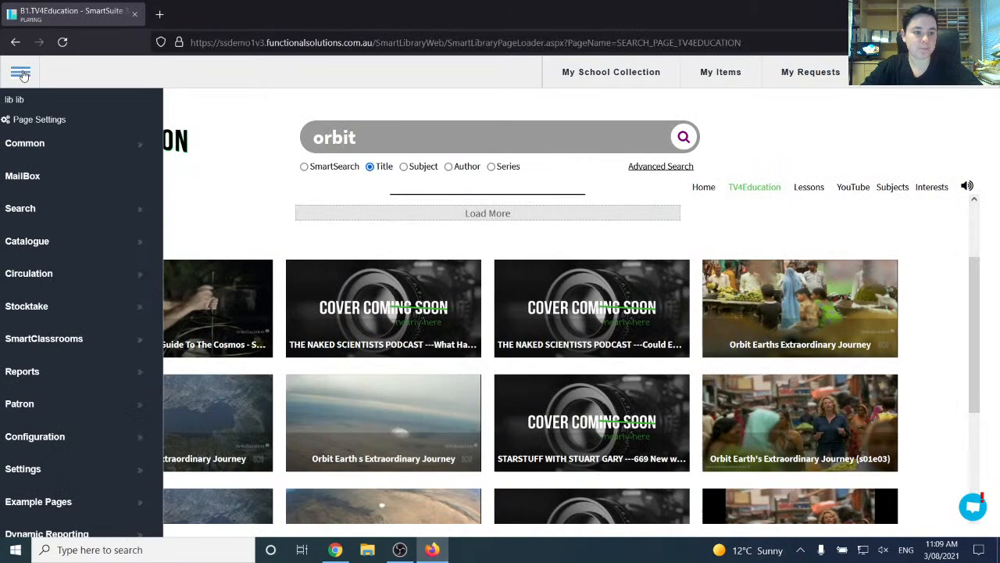
pyautogui.click(56, 335)
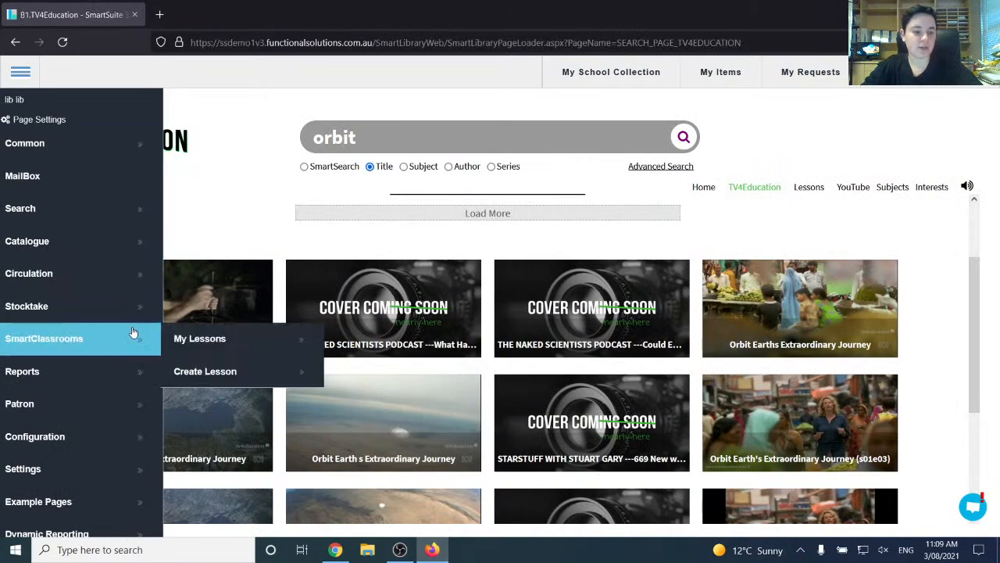
pyautogui.click(214, 373)
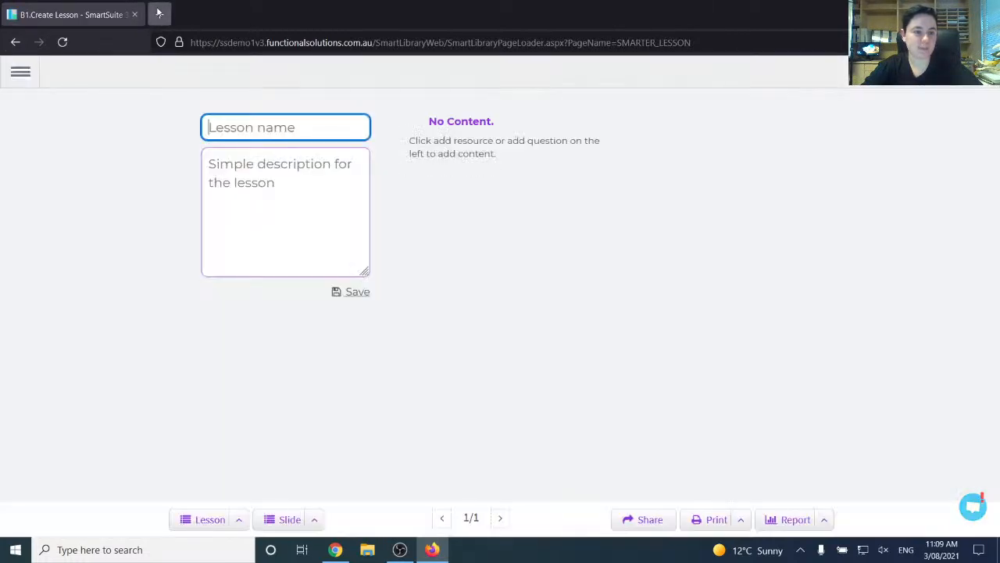
pyautogui.click(159, 14)
pyautogui.click(216, 376)
pyautogui.moveTo(201, 7); pyautogui.dragTo(31, 11)
pyautogui.click(229, 4)
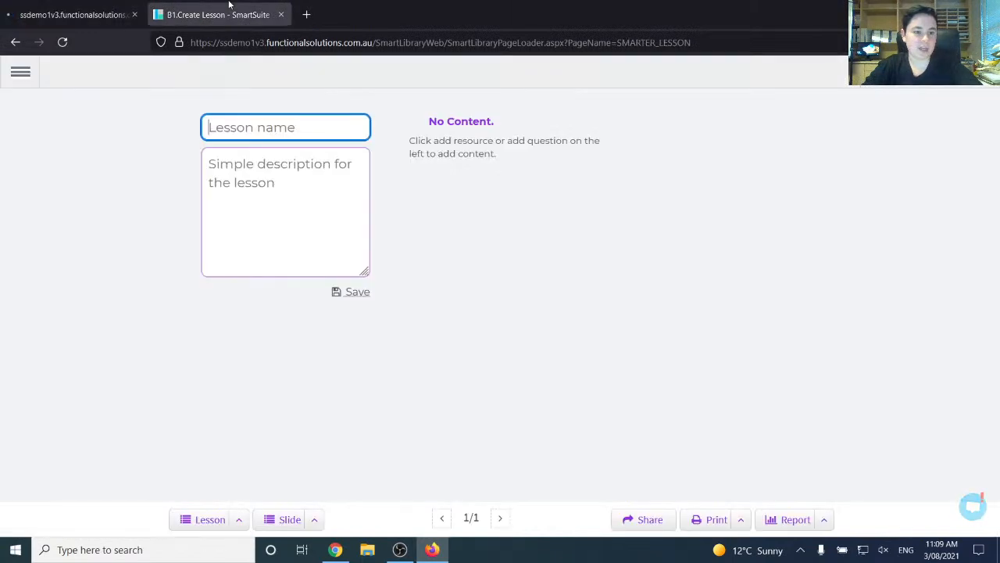
# - Name the lesson "Planetary Orbits", describe it as "For year 5 science students." and save it
pyautogui.write('Planetary Orbit')
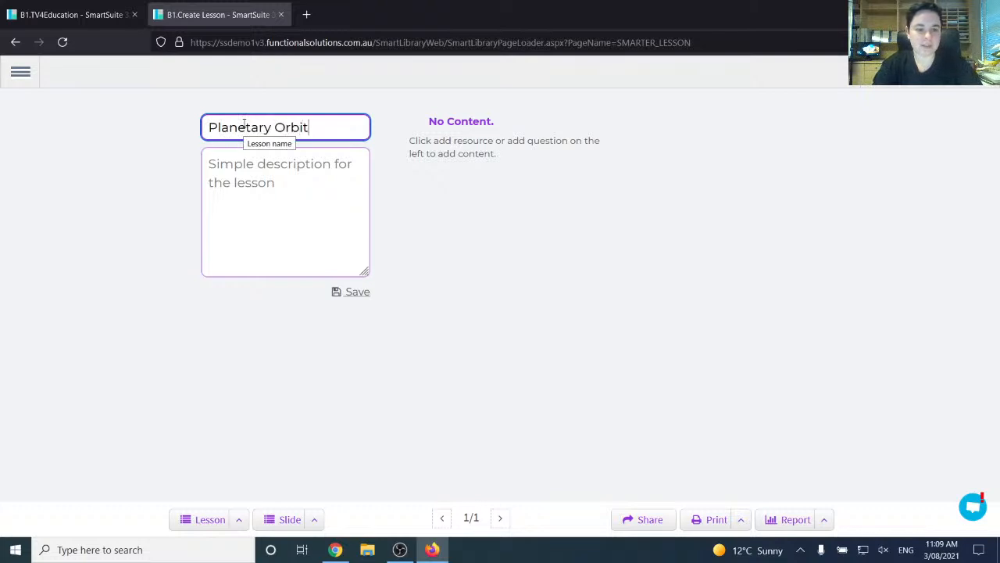
pyautogui.write('s')
pyautogui.click(250, 161)
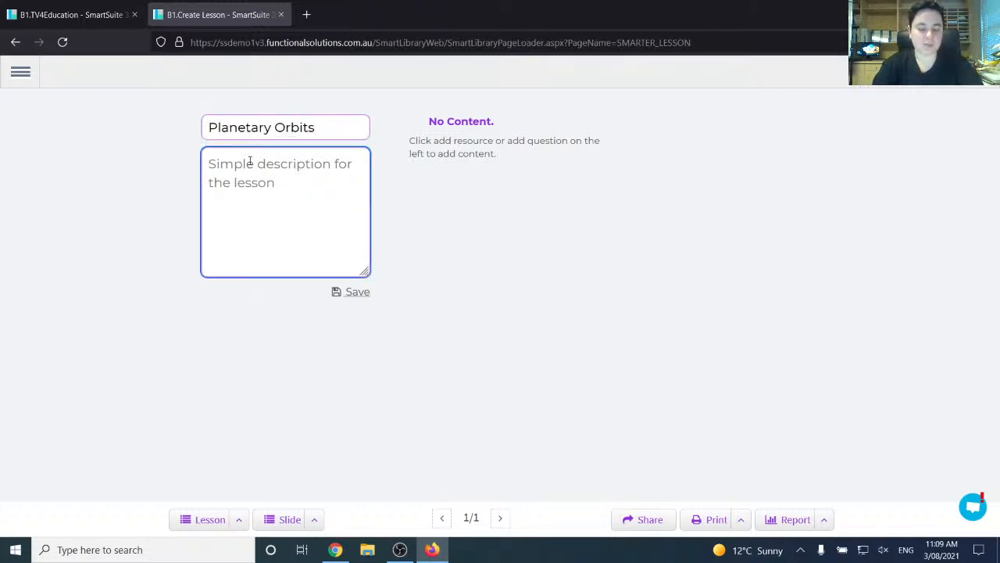
pyautogui.write('For year')
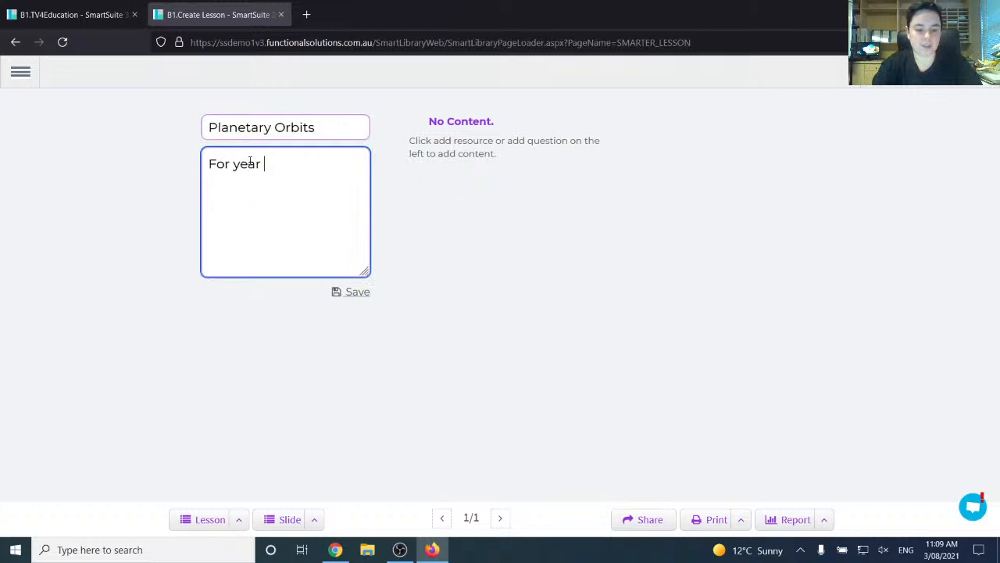
pyautogui.write(' 5 science stu')
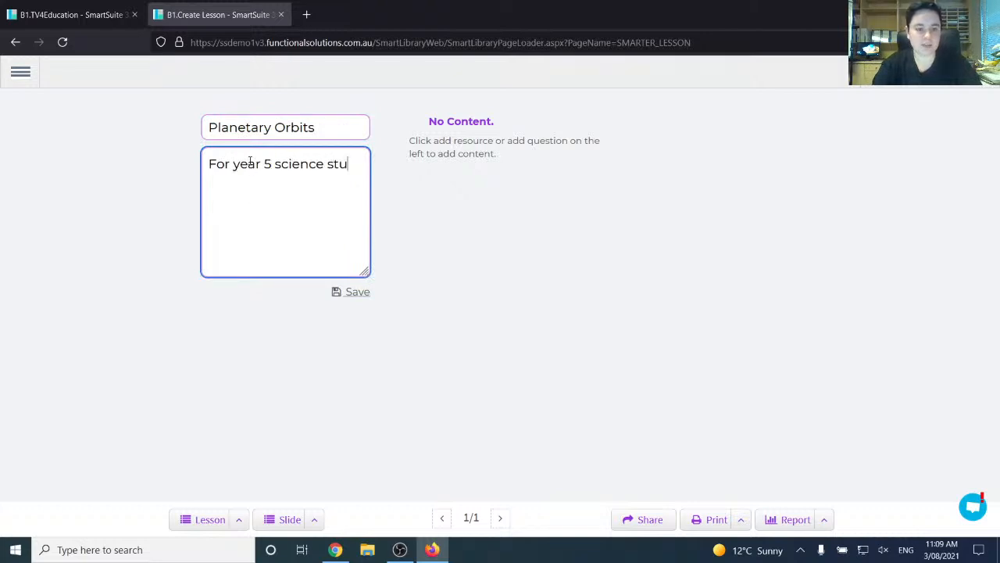
pyautogui.write('dents.')
pyautogui.click(344, 292)
# - Return to the TV4Education search page and search by title for "orbit"
pyautogui.click(78, 7)
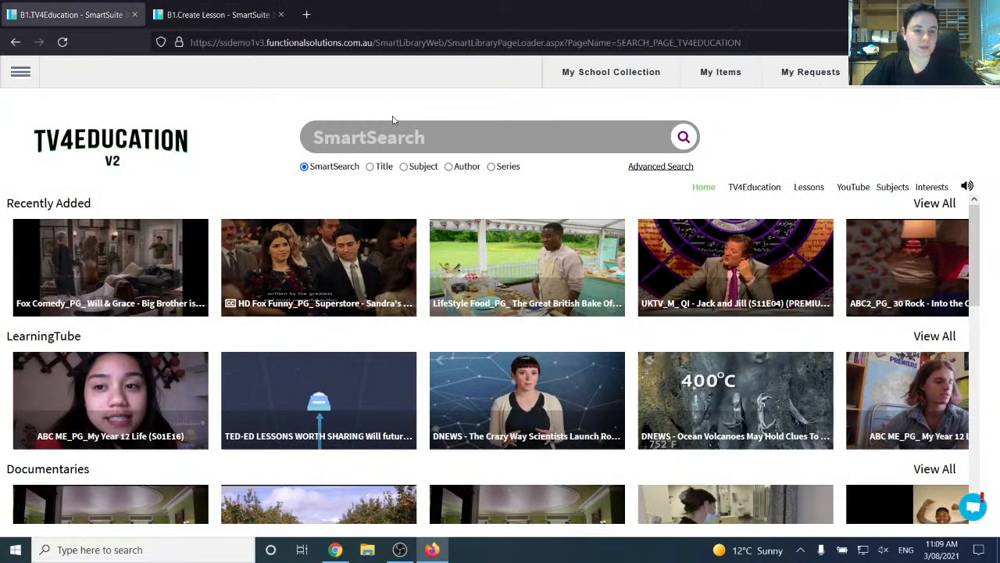
pyautogui.click(370, 168)
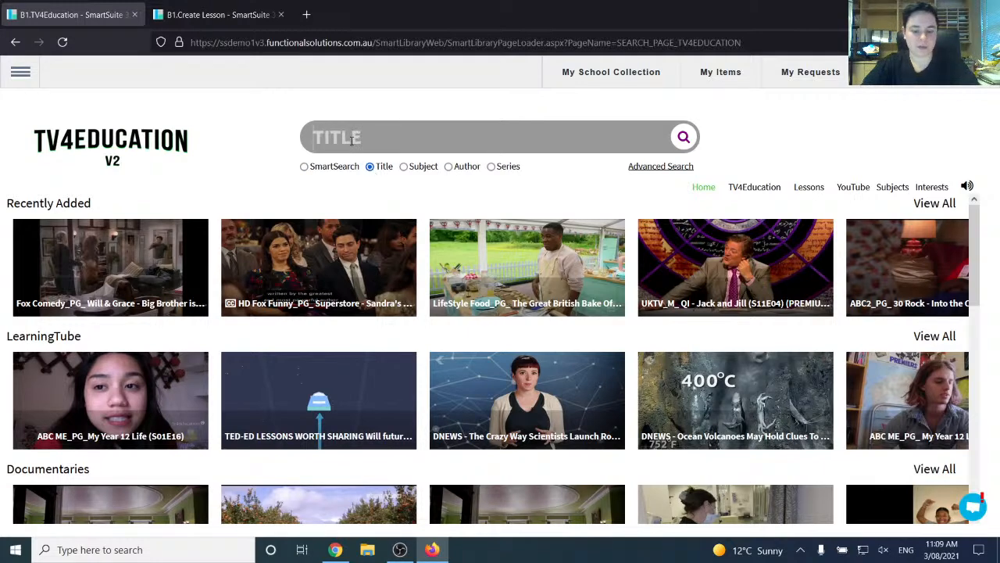
pyautogui.click(351, 139)
pyautogui.write('orbit')
pyautogui.press('Return')
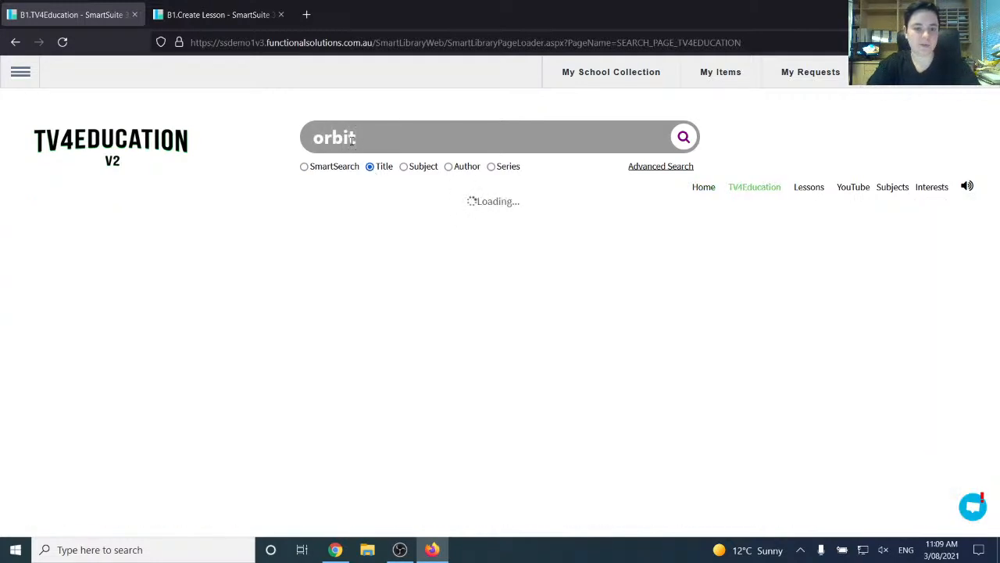
# - Open the ABC1 "A Stargazer's Guide To The Cosmos" video and copy its full title from the details
pyautogui.click(218, 245)
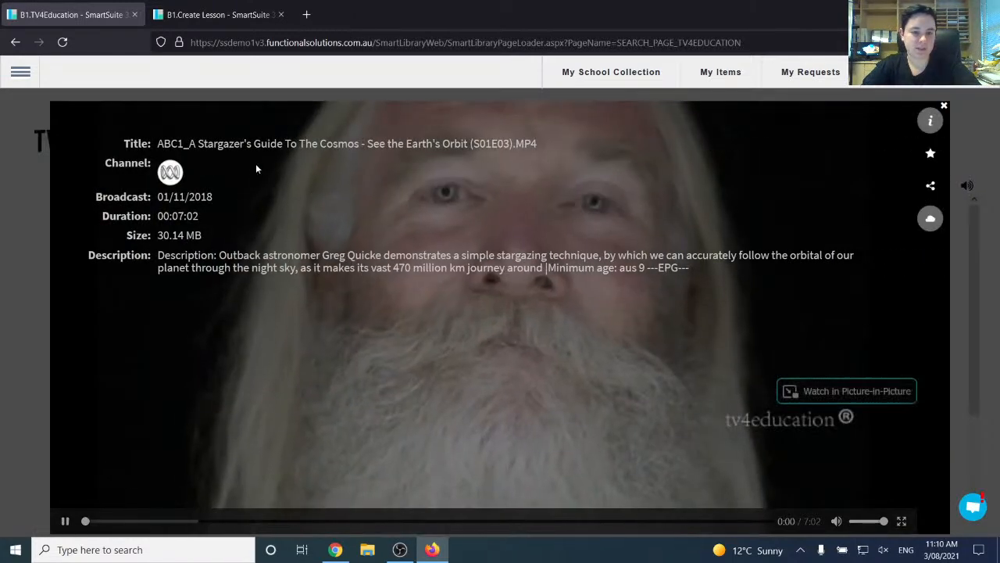
pyautogui.tripleClick(265, 143)
pyautogui.rightClick(270, 141)
pyautogui.click(287, 154)
pyautogui.click(40, 261)
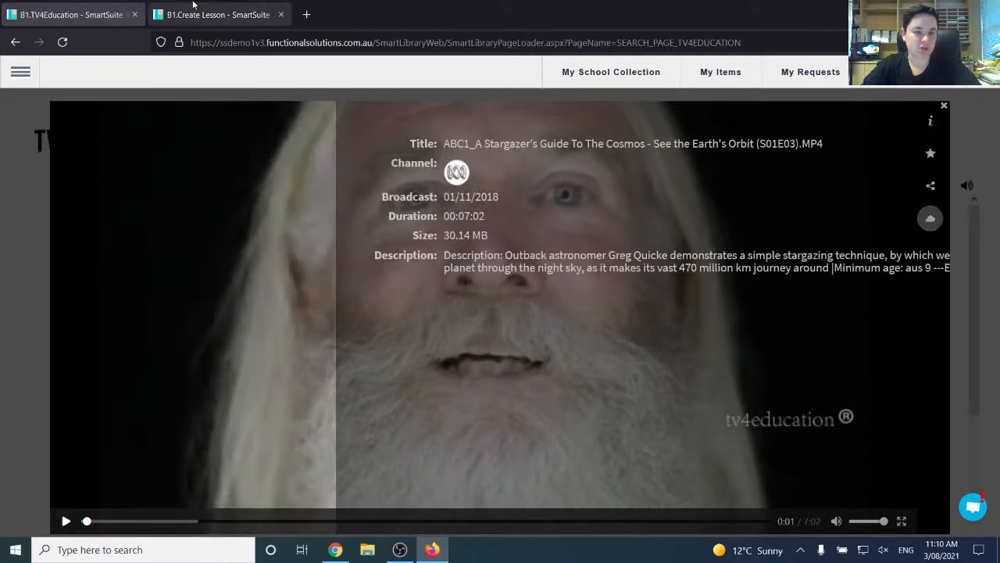
# - Add a TV4Education resource to the Planetary Orbits lesson by searching for the copied title "ABC1_A Stargazer's Guide To The Cosmos - See the Earth's Orbit (S01E03).MP4"
pyautogui.click(193, 4)
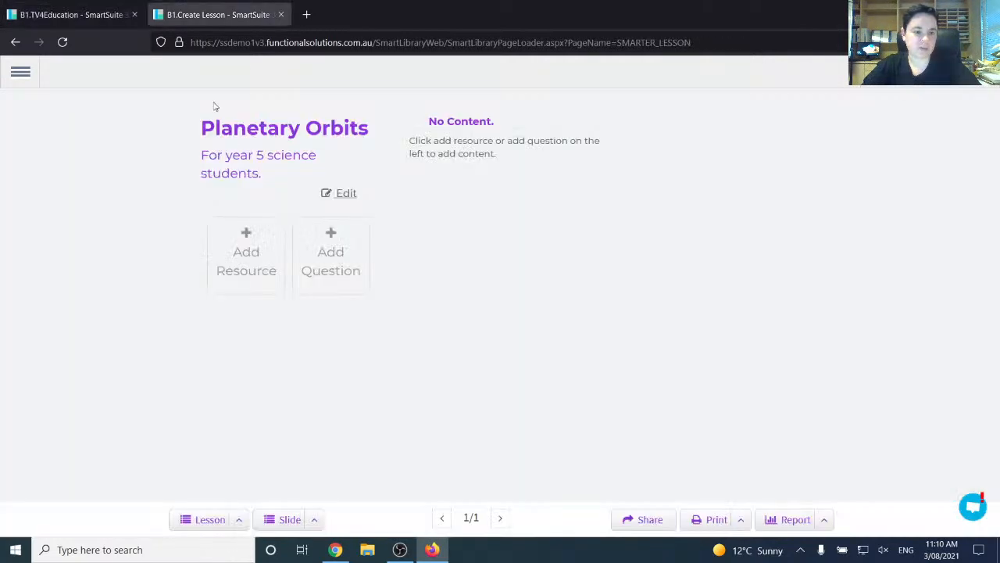
pyautogui.click(267, 257)
pyautogui.rightClick(353, 139)
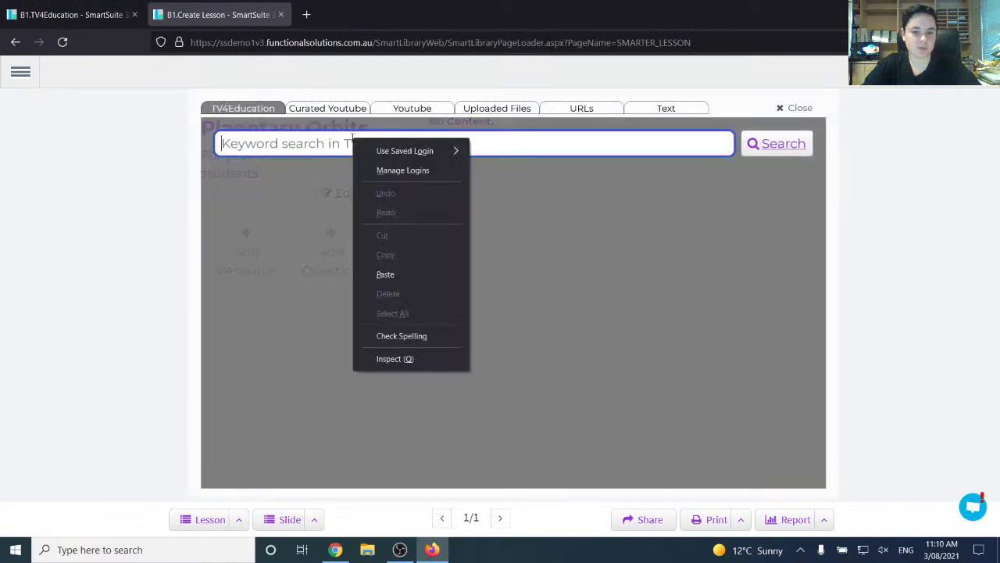
pyautogui.click(385, 273)
pyautogui.click(776, 143)
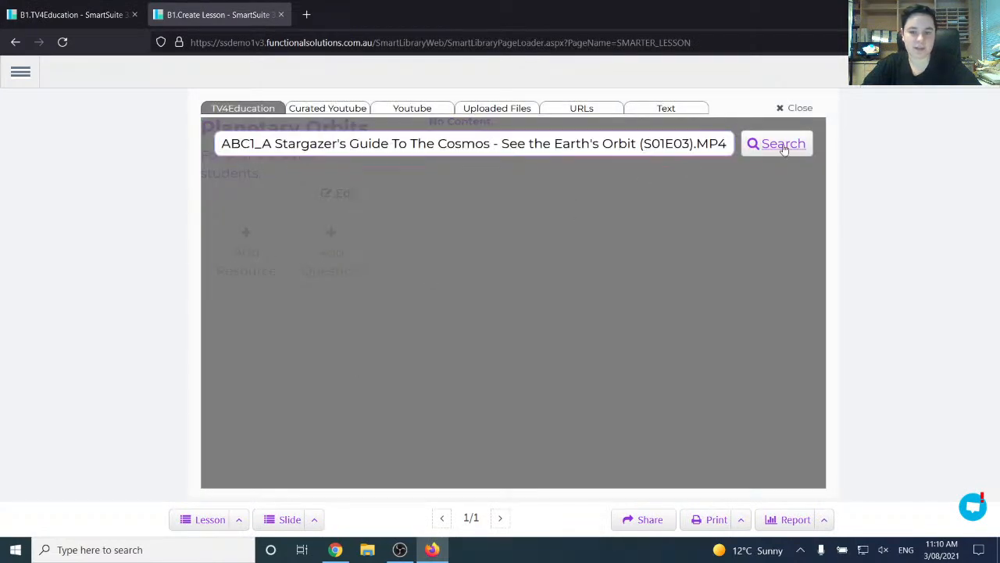
pyautogui.click(565, 279)
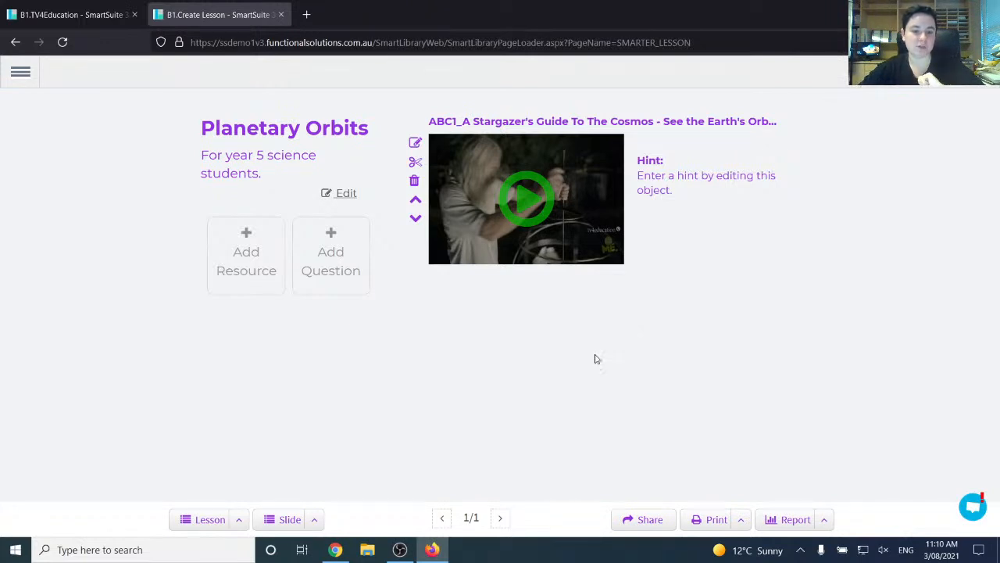
# - Add a multi-choice question to the lesson asking "How many times does the Earth orbit the sun in one year?"
pyautogui.click(335, 277)
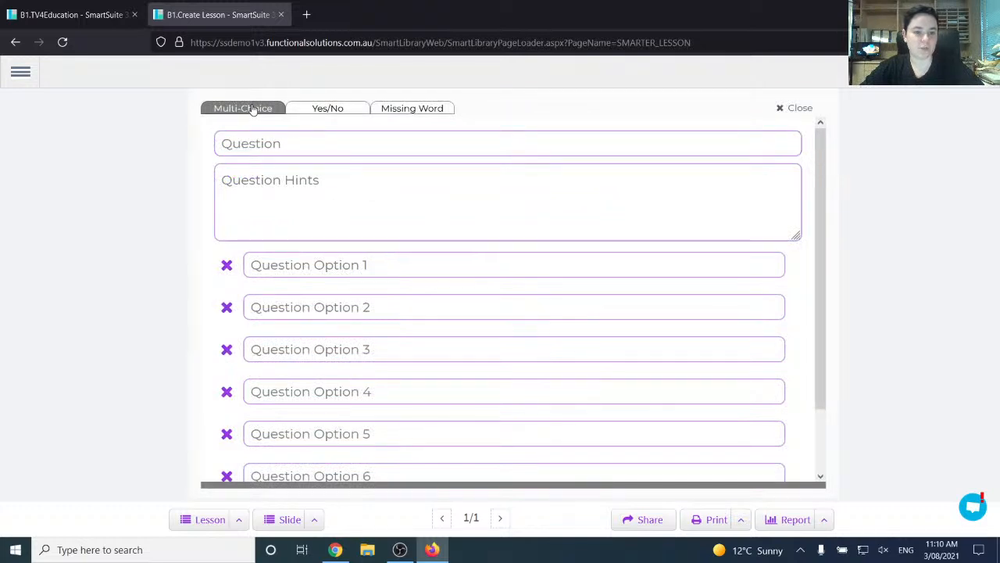
pyautogui.click(266, 146)
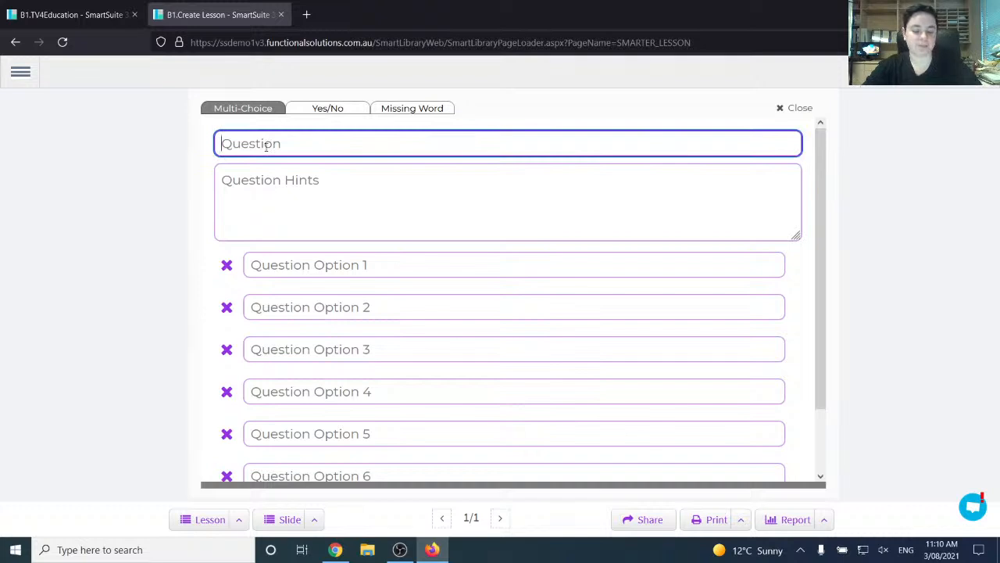
pyautogui.write('How many T')
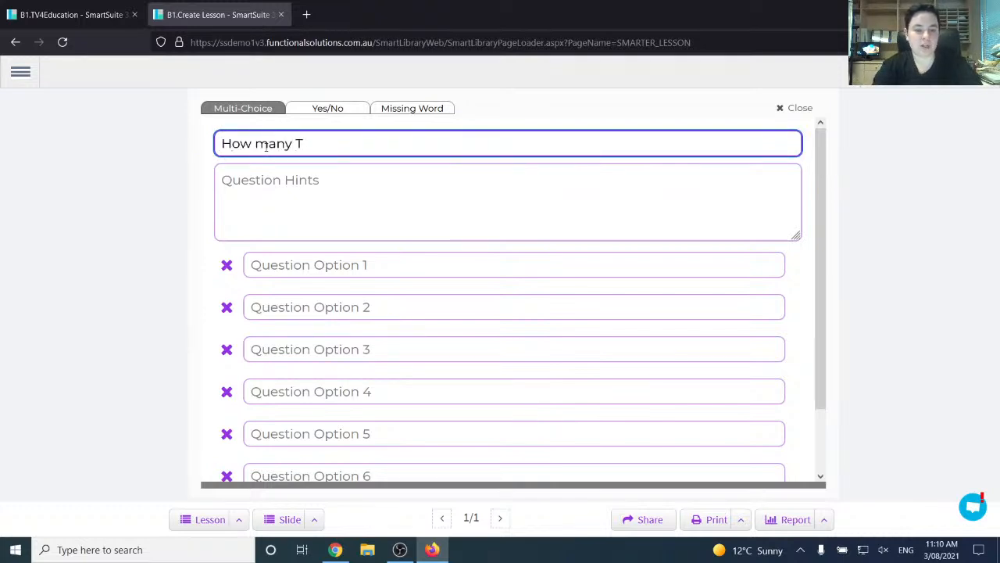
pyautogui.press('BackSpace')
pyautogui.write('times does the E')
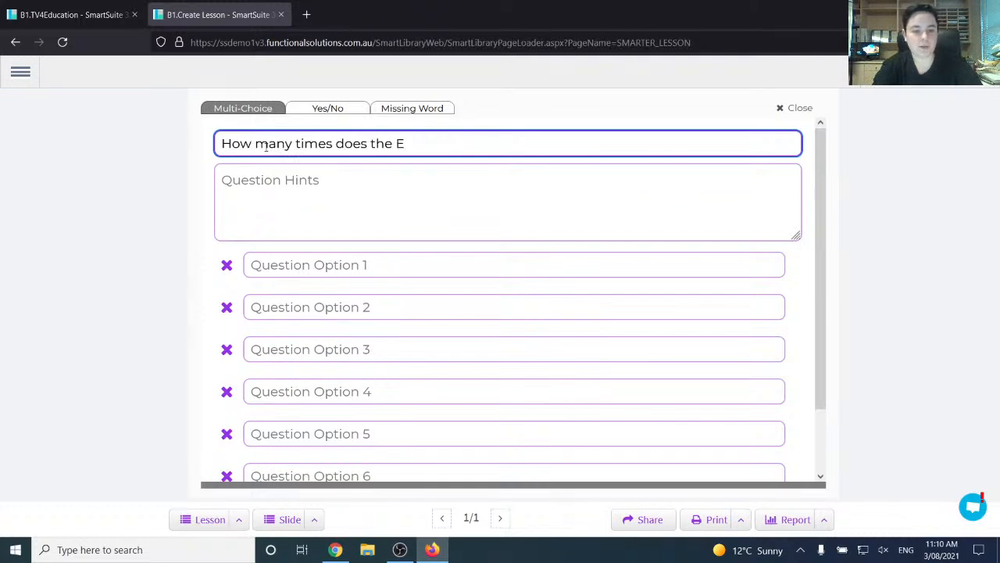
pyautogui.write('the ')
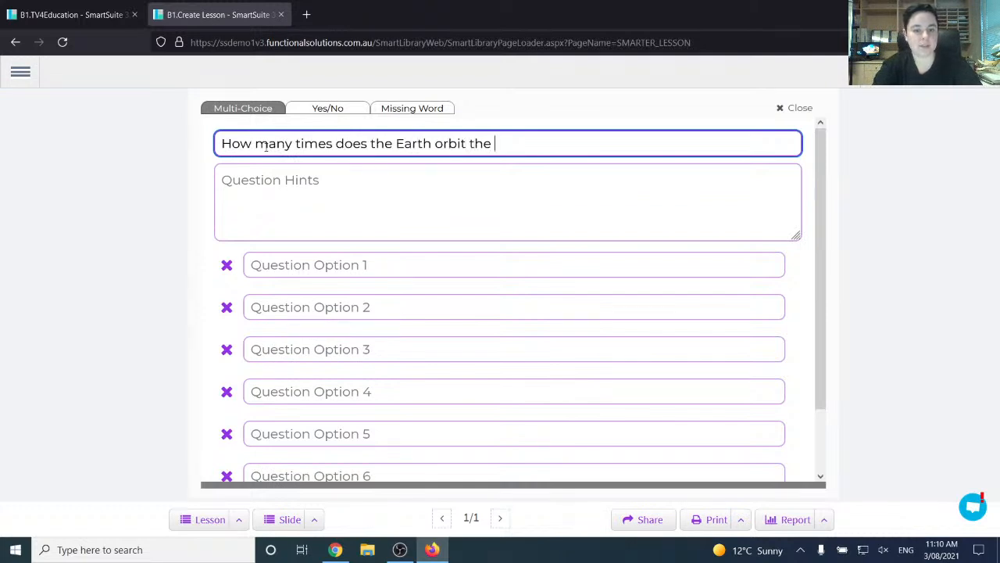
pyautogui.write('e year?')
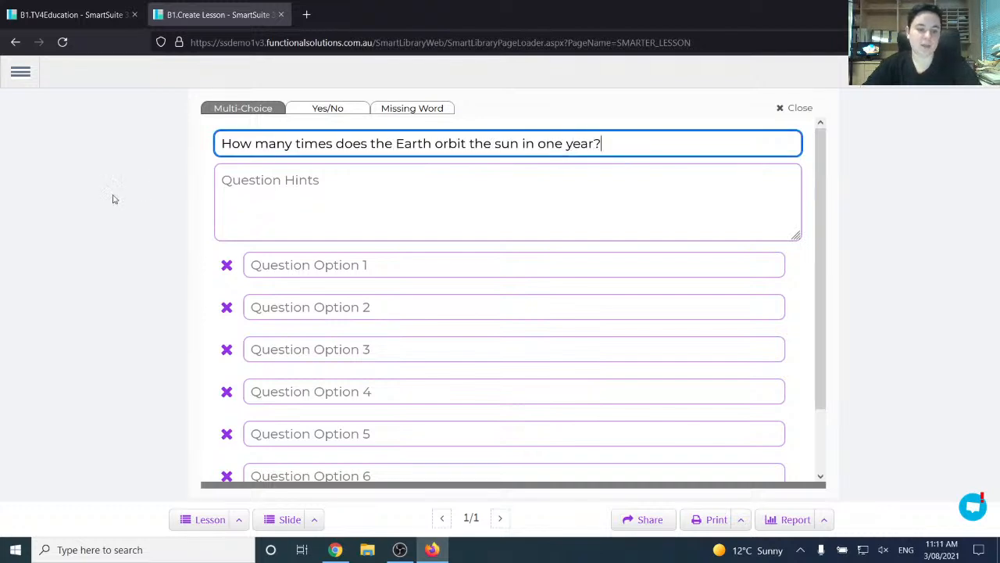
# - Enter 1, 3, 2 and 5 as the first four answer options and mark 1 as the correct answer
pyautogui.click(324, 263)
pyautogui.write('12')
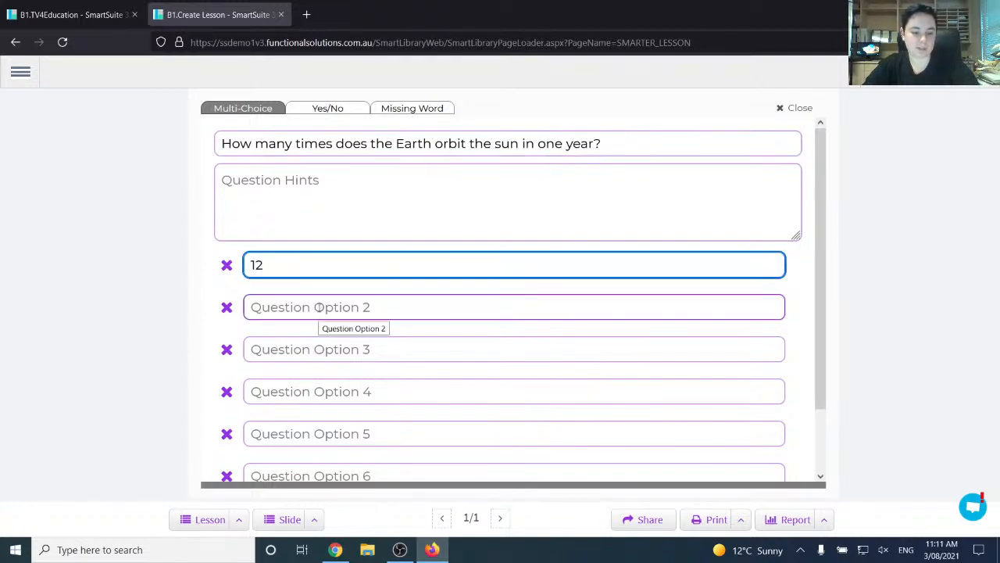
pyautogui.press('BackSpace')
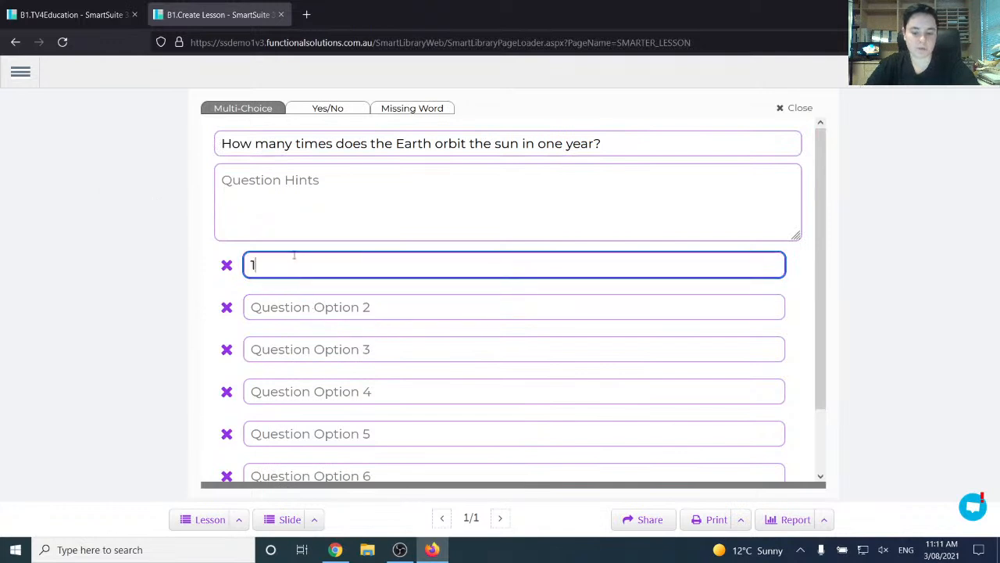
pyautogui.click(286, 307)
pyautogui.write('3')
pyautogui.click(286, 351)
pyautogui.write('25')
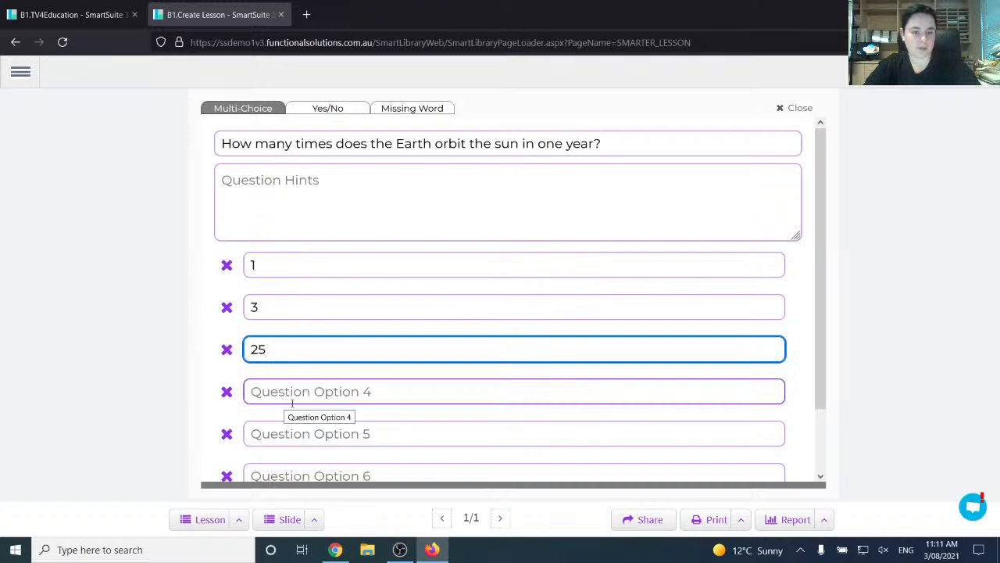
pyautogui.press('BackSpace')
pyautogui.click(303, 424)
pyautogui.click(286, 397)
pyautogui.write('5')
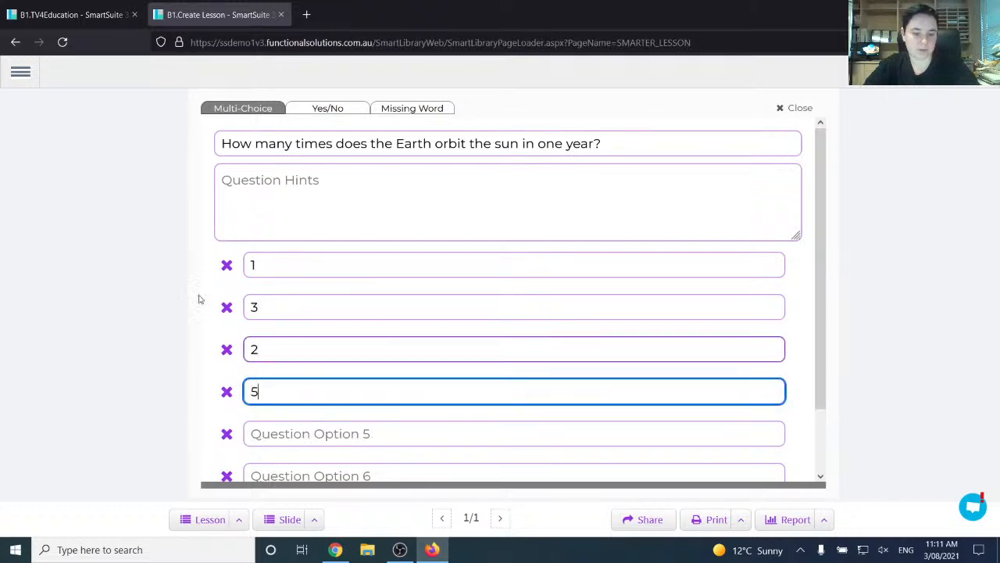
pyautogui.click(227, 266)
# - Add the question hint "Answer is in the last two minutes of the first video." and save the question
pyautogui.click(270, 192)
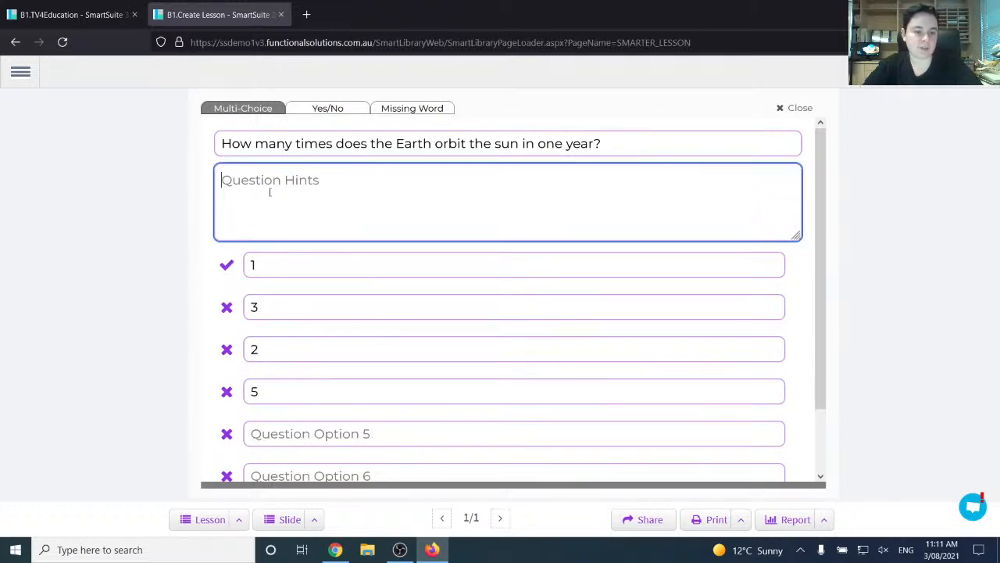
pyautogui.write('An')
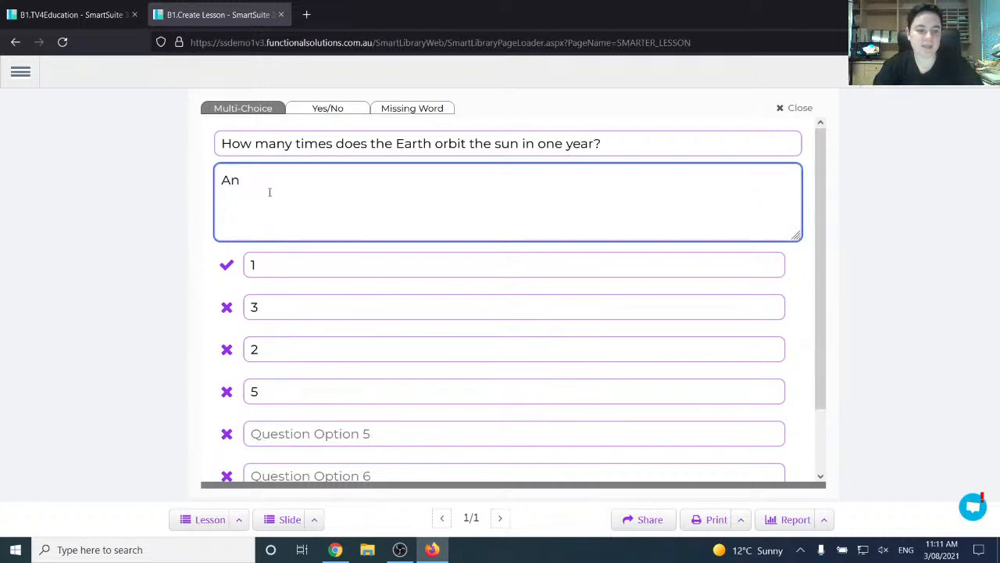
pyautogui.write('swer is in the last two minutes of the first')
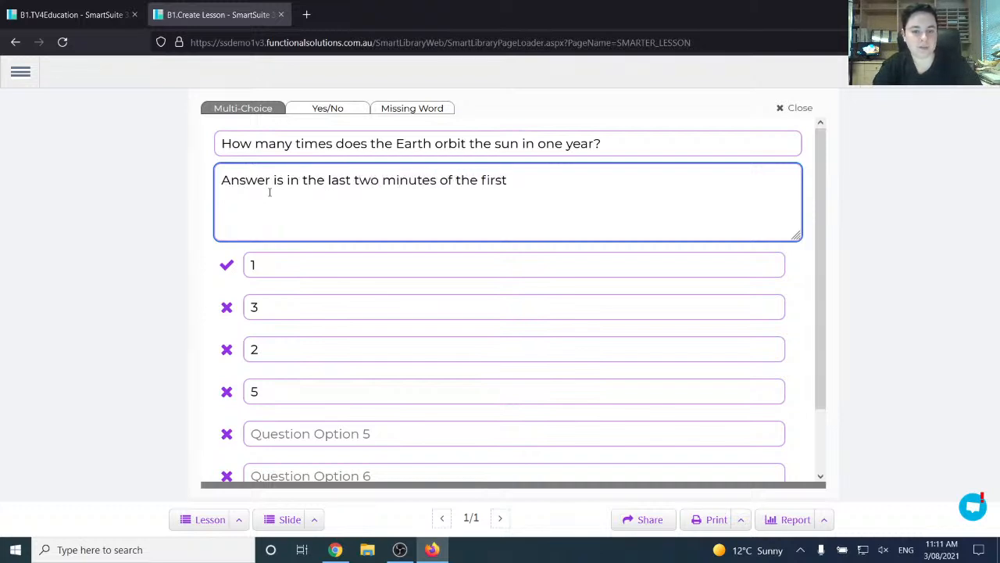
pyautogui.write('video.')
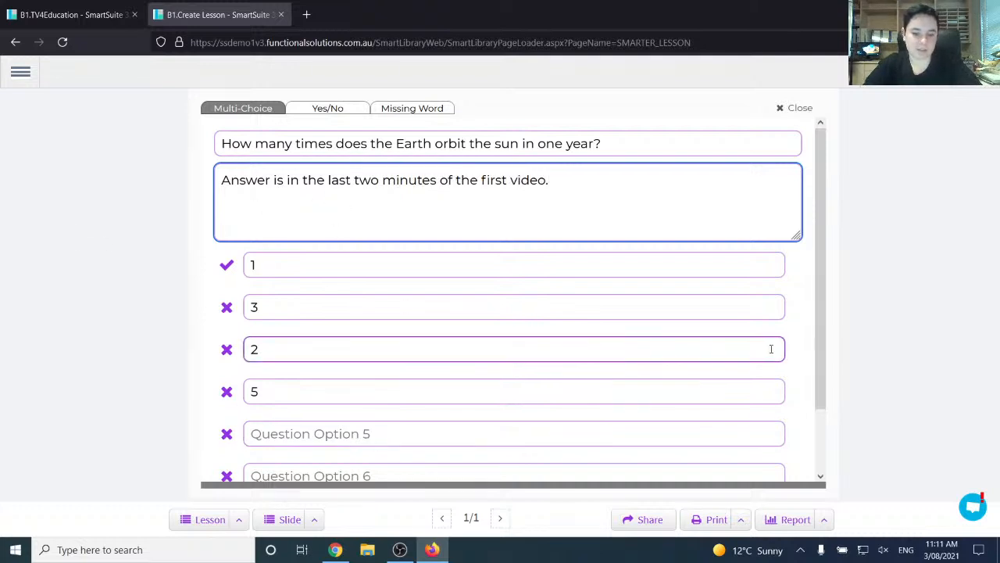
pyautogui.moveTo(821, 315); pyautogui.dragTo(822, 388)
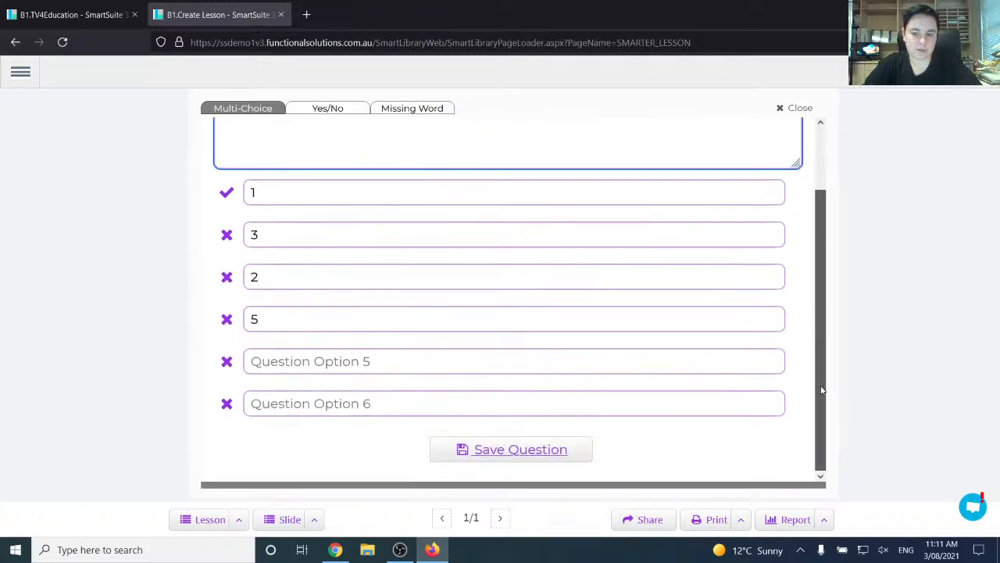
pyautogui.click(507, 450)
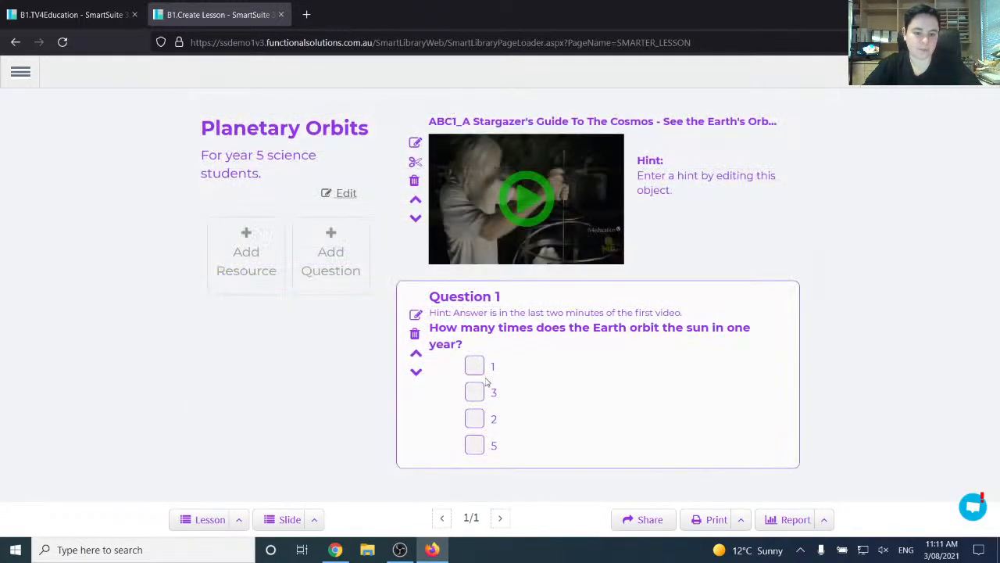
# - Return to the TV4Education orbit results and examine the details of the two Naked Scientists podcasts in the first row
pyautogui.click(71, 14)
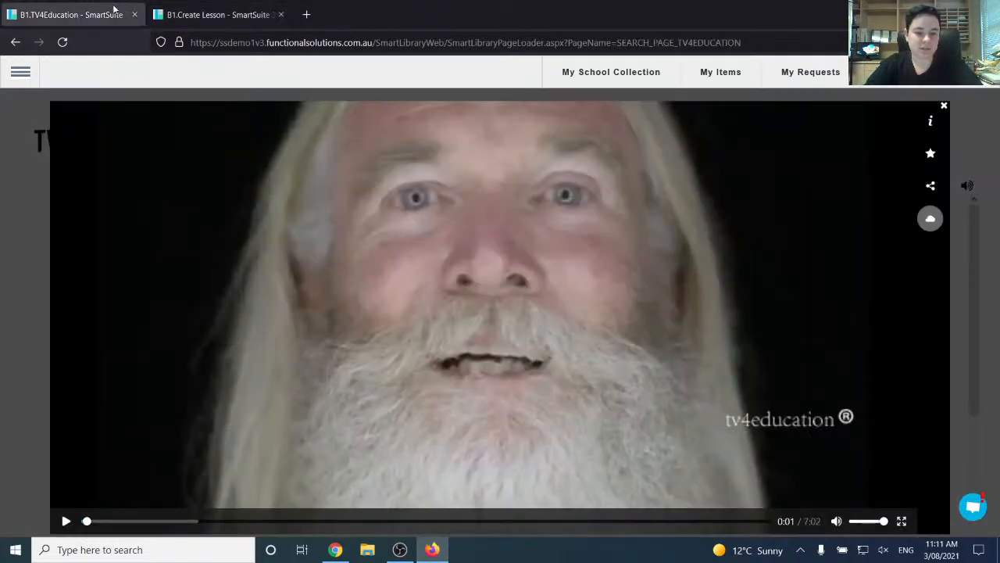
pyautogui.click(14, 243)
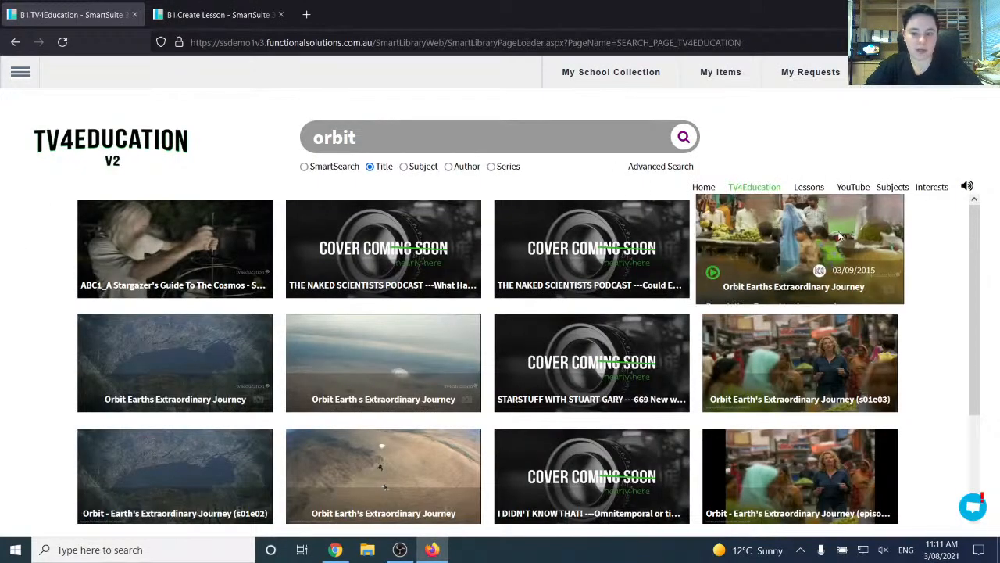
pyautogui.moveTo(978, 250)
pyautogui.mouseDown()
pyautogui.moveTo(980, 397)
pyautogui.moveTo(977, 239)
pyautogui.mouseUp()
pyautogui.click(426, 225)
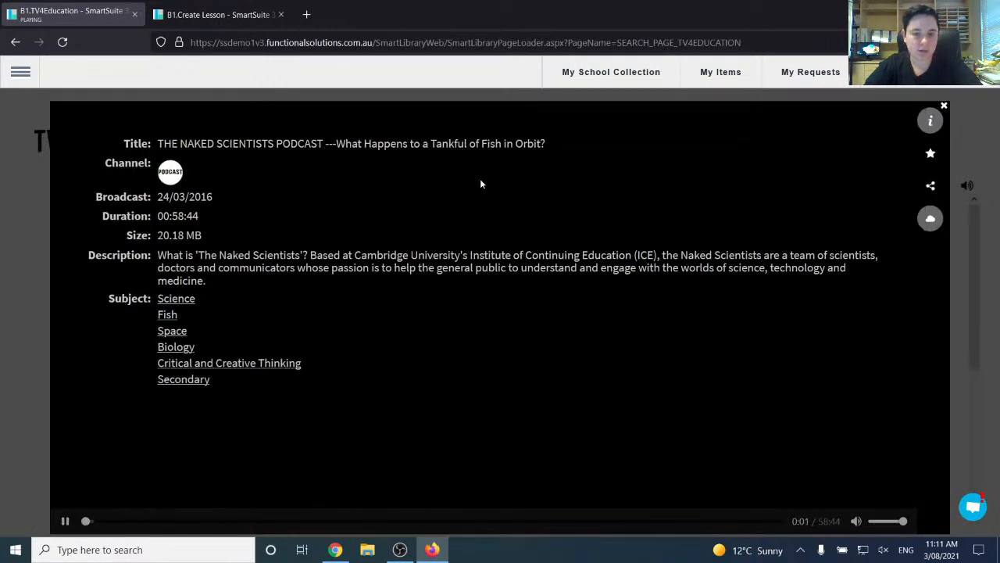
pyautogui.moveTo(0, 358); pyautogui.dragTo(21, 266)
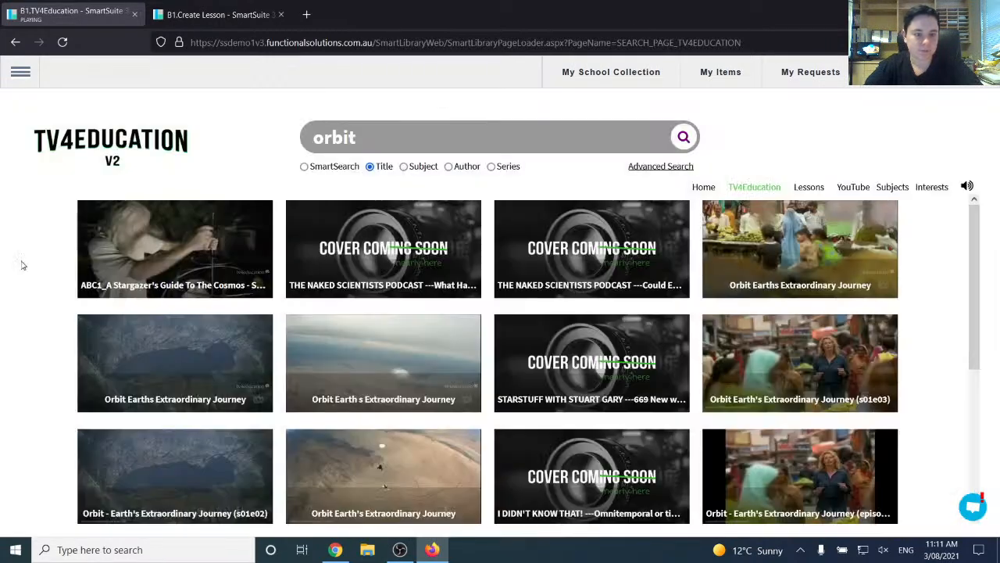
pyautogui.click(578, 246)
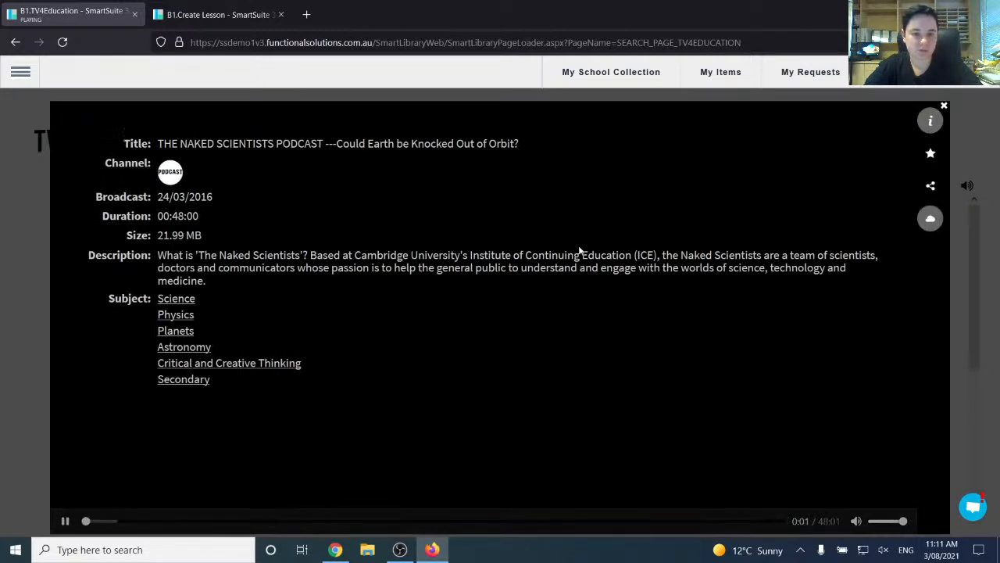
pyautogui.click(13, 332)
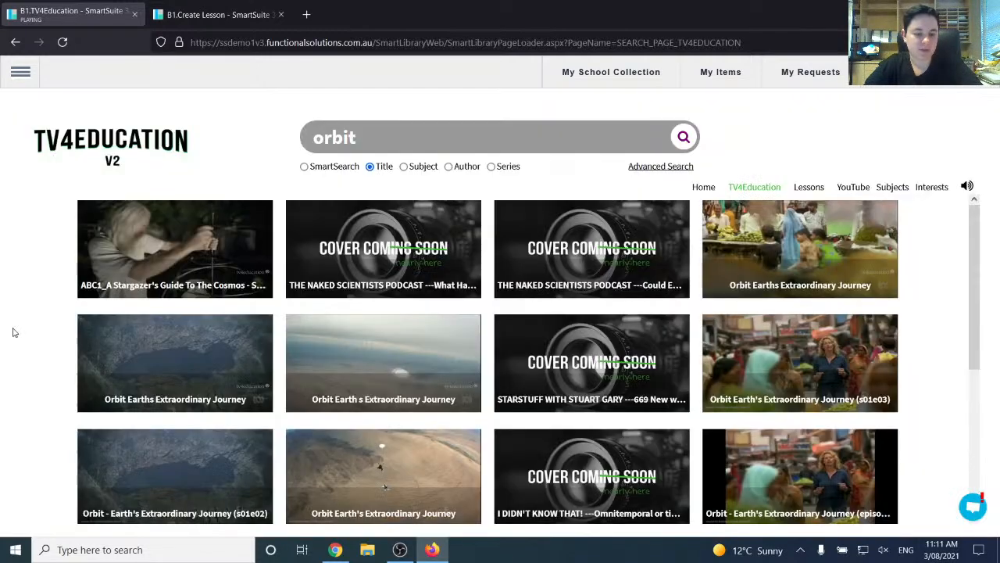
# - Open an "Orbit Earths Extraordinary Journey" video, copy its title from the details and close it
pyautogui.moveTo(237, 379)
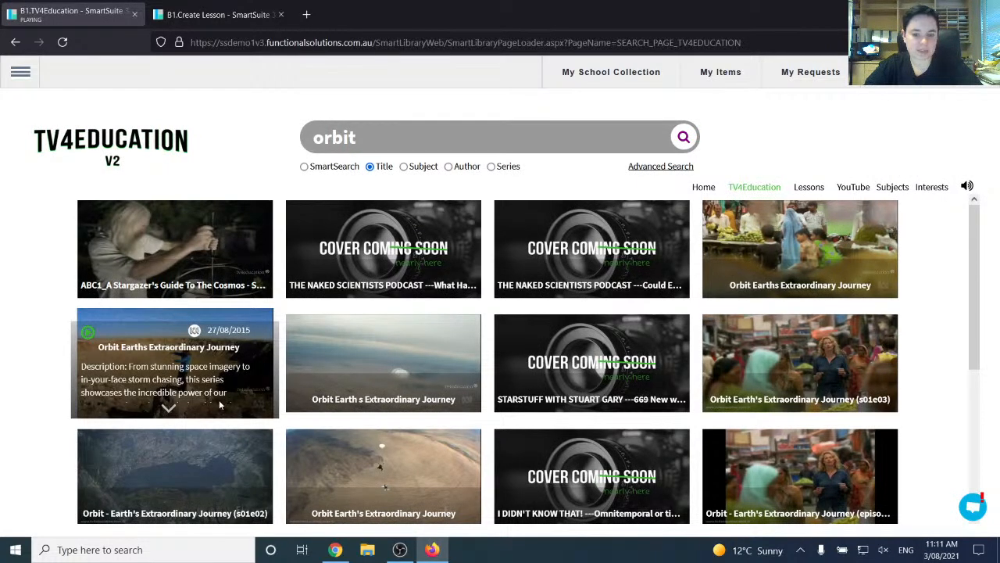
pyautogui.click(185, 411)
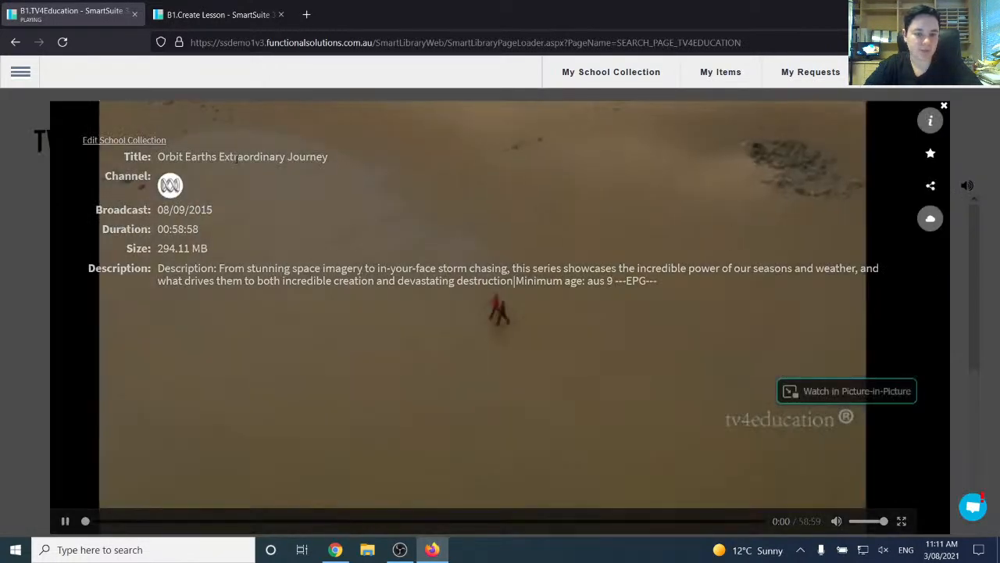
pyautogui.tripleClick(236, 158)
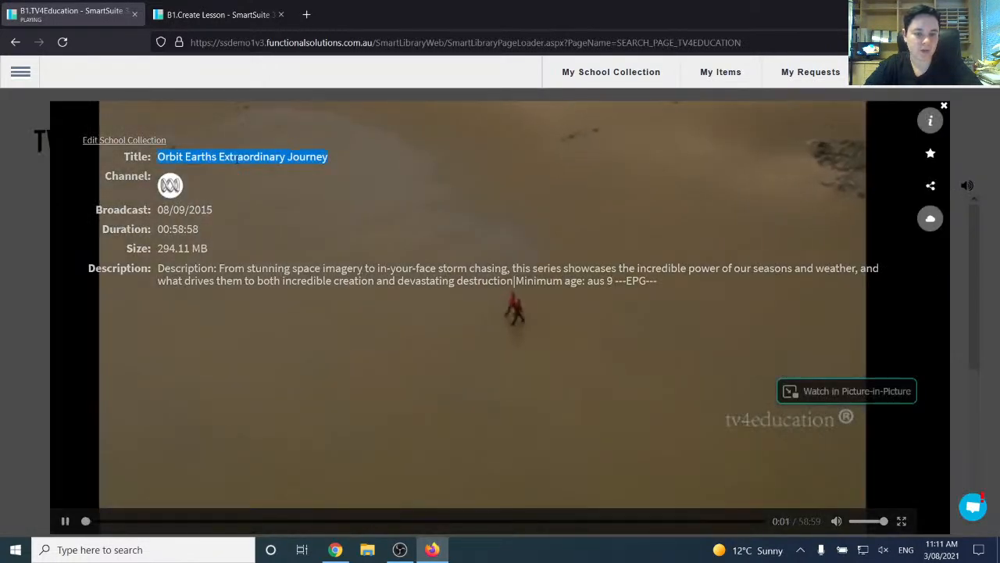
pyautogui.rightClick(236, 158)
pyautogui.click(250, 172)
pyautogui.click(47, 261)
# - Reopen the lesson's TV4Education resource search, clear the previous keywords and try to paste the copied video title
pyautogui.moveTo(189, 7); pyautogui.dragTo(236, 271)
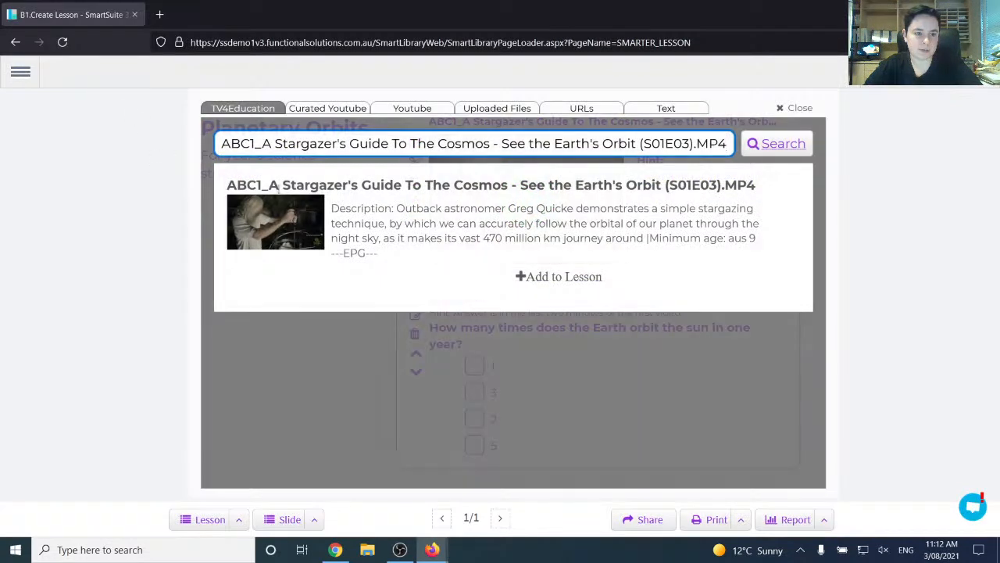
pyautogui.tripleClick(300, 144)
pyautogui.rightClick(303, 144)
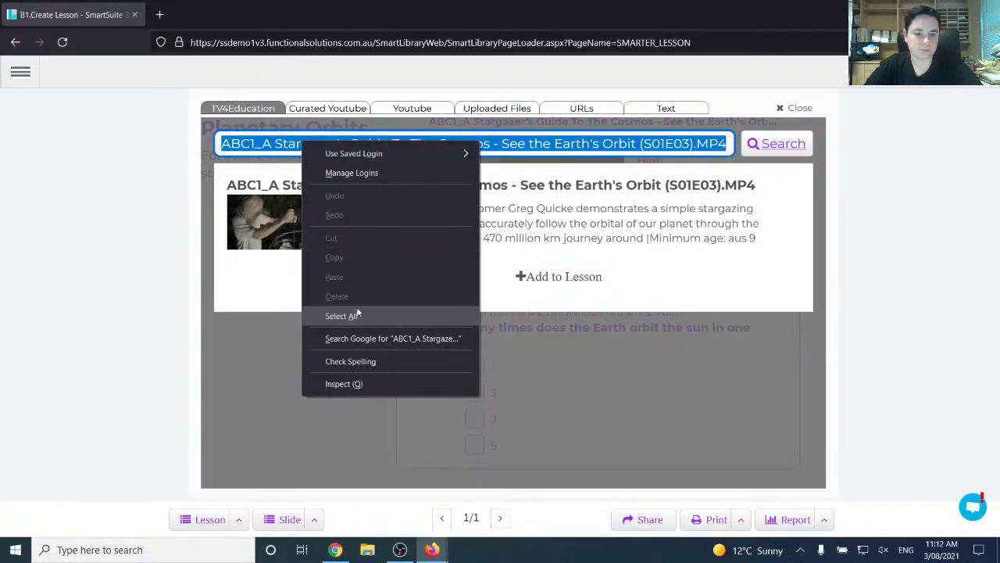
pyautogui.tripleClick(580, 154)
pyautogui.press('BackSpace')
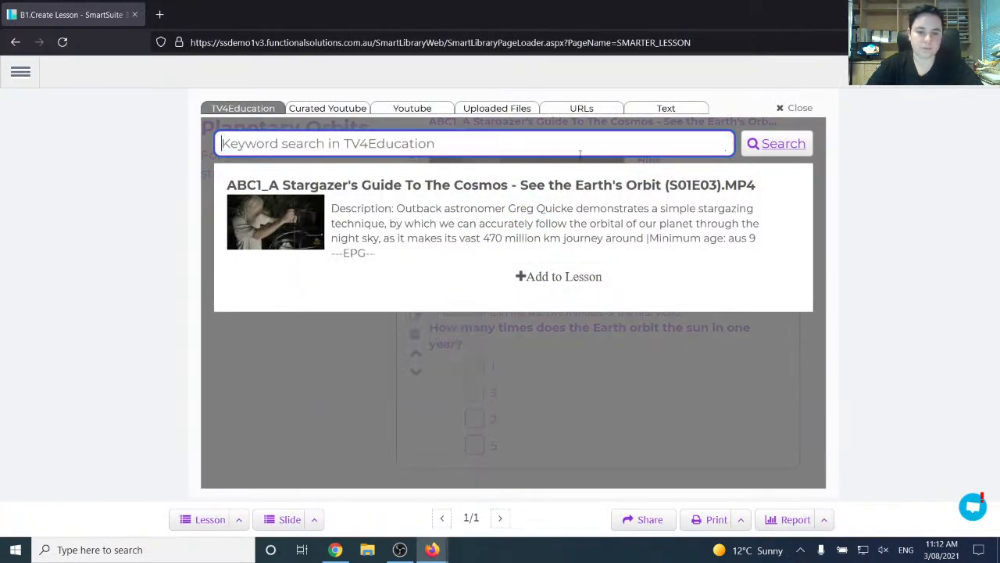
pyautogui.rightClick(558, 147)
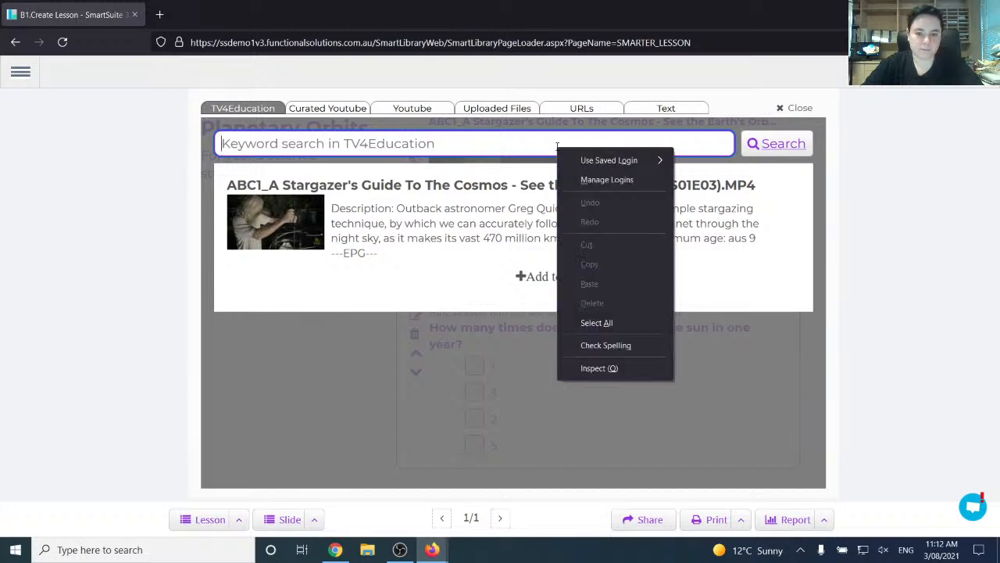
pyautogui.click(91, 81)
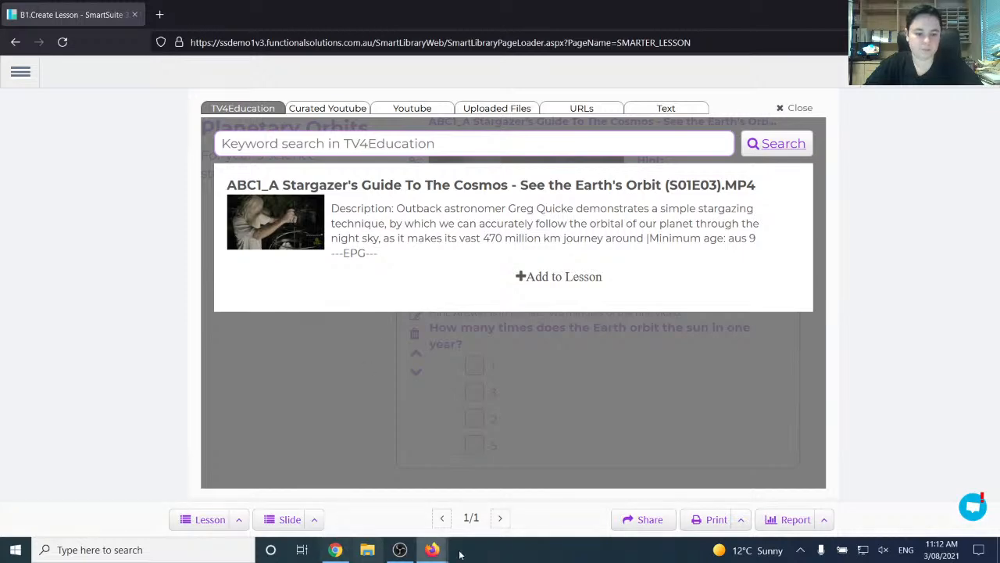
# - Merge the separated Create Lesson tab back into the TV4Education browser window and return to the orbit search results
pyautogui.moveTo(431, 550)
pyautogui.click(383, 518)
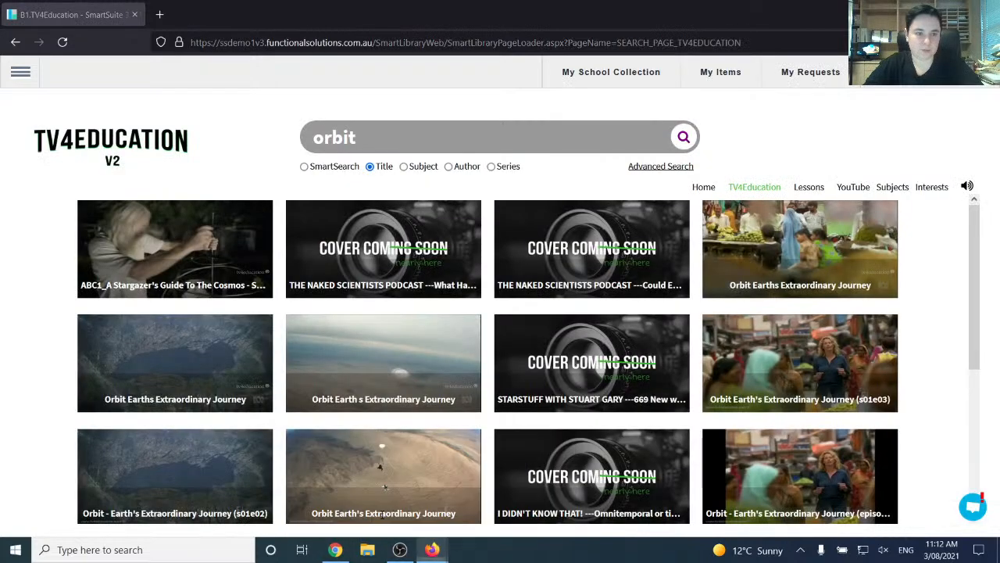
pyautogui.moveTo(431, 549)
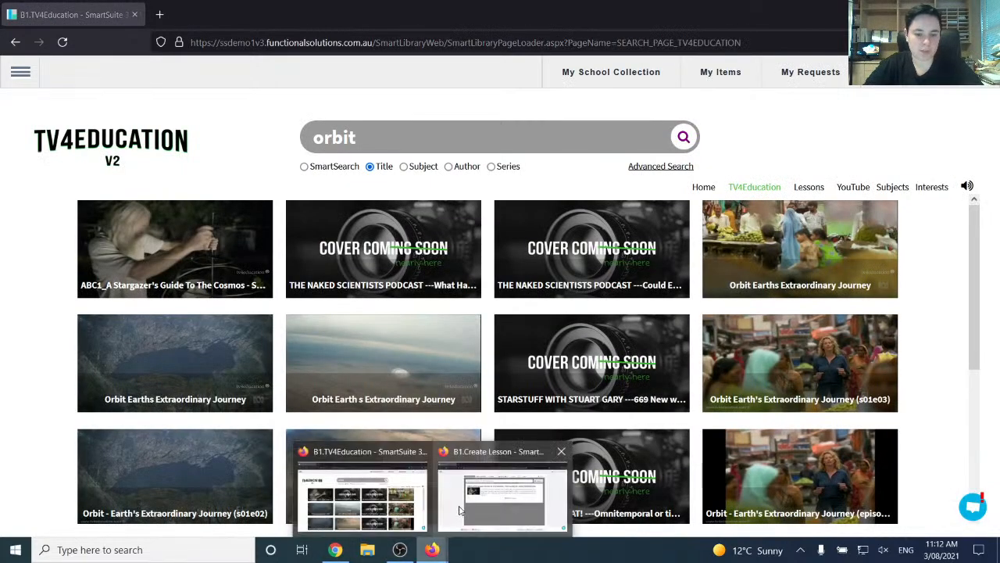
pyautogui.click(463, 507)
pyautogui.moveTo(65, 18); pyautogui.dragTo(176, 43)
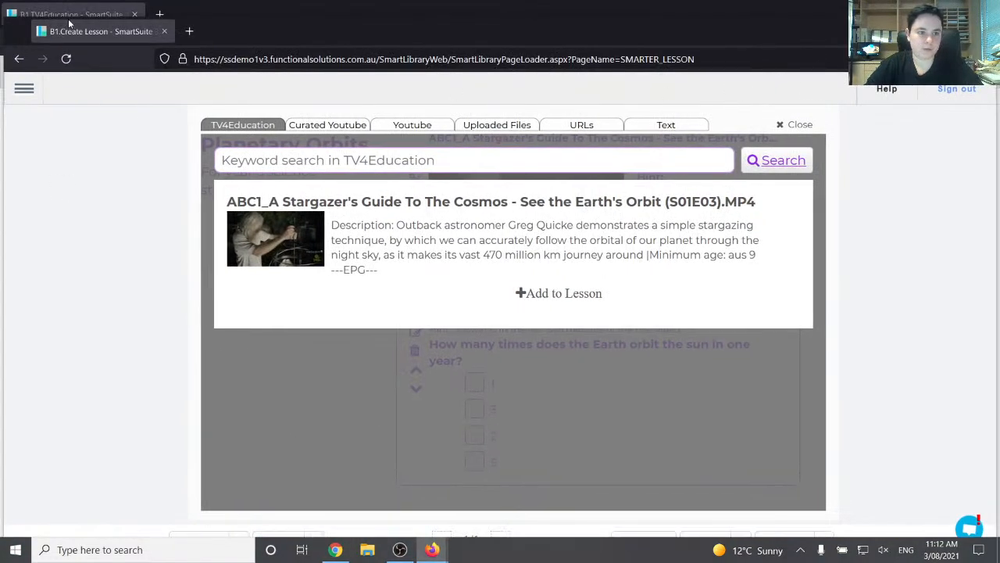
pyautogui.moveTo(69, 32); pyautogui.dragTo(163, 9)
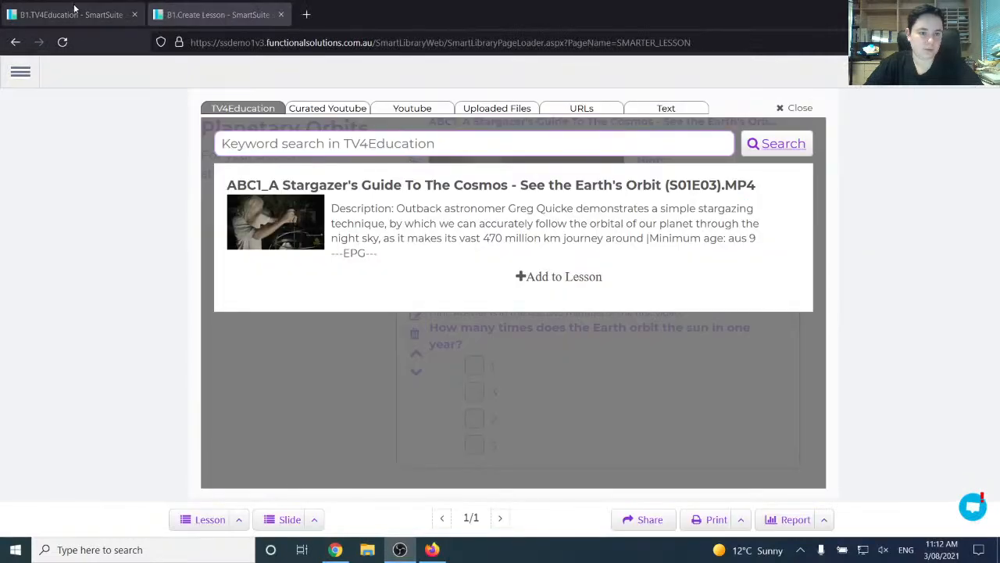
pyautogui.click(74, 9)
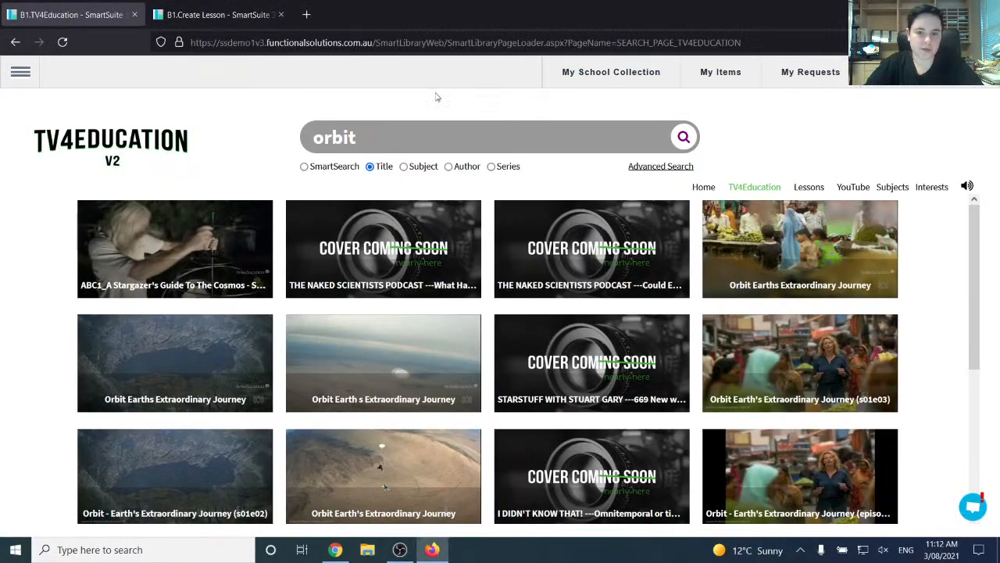
# - Open the second "Orbit Earths Extraordinary Journey" video from the orbit results, copy its title from the details and close it
pyautogui.click(153, 339)
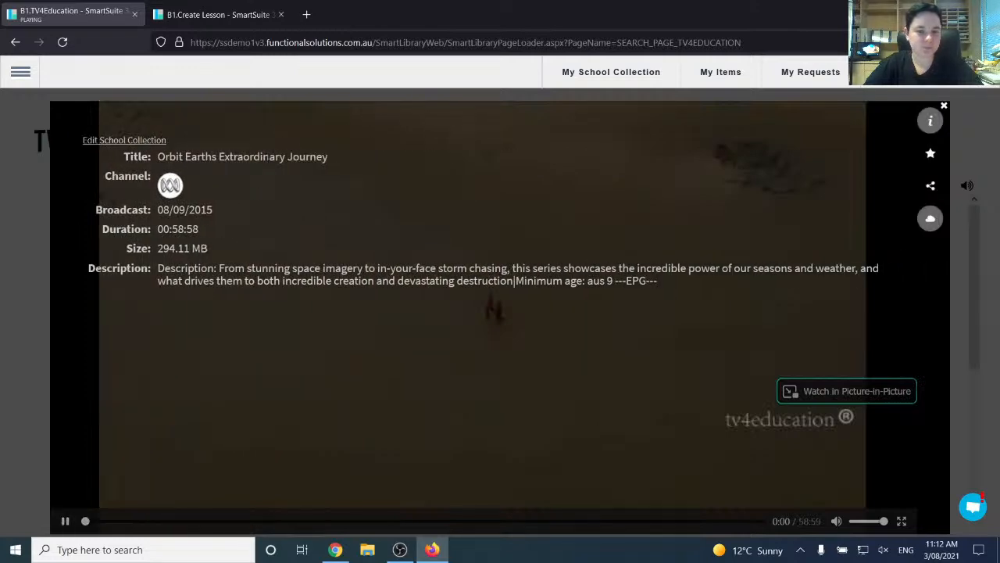
pyautogui.tripleClick(266, 156)
pyautogui.rightClick(267, 158)
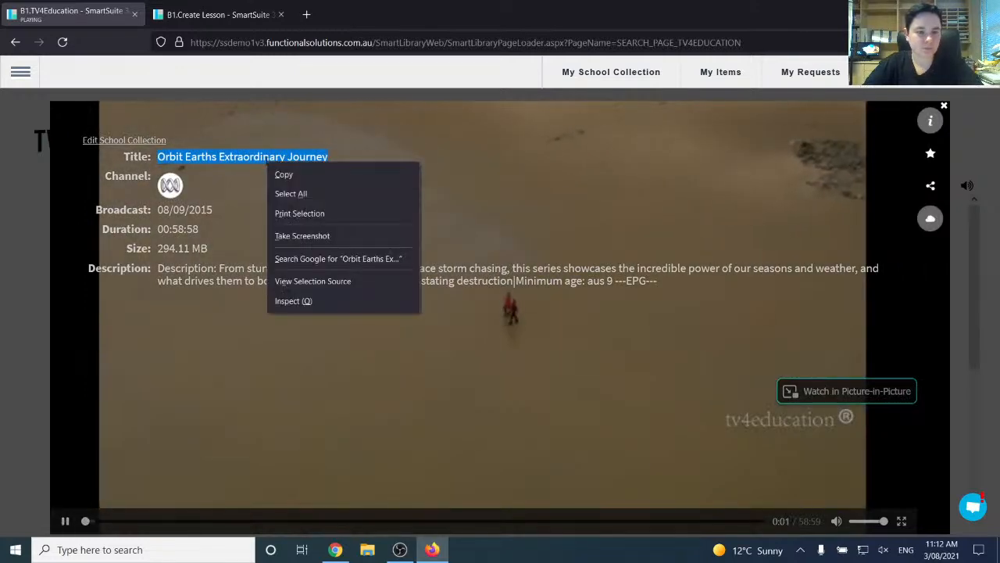
pyautogui.click(286, 172)
pyautogui.click(37, 289)
# - In the lesson's TV4Education resource search, search for "Orbit Earths Extraordinary Journey" and add the first matching video to the lesson
pyautogui.click(218, 14)
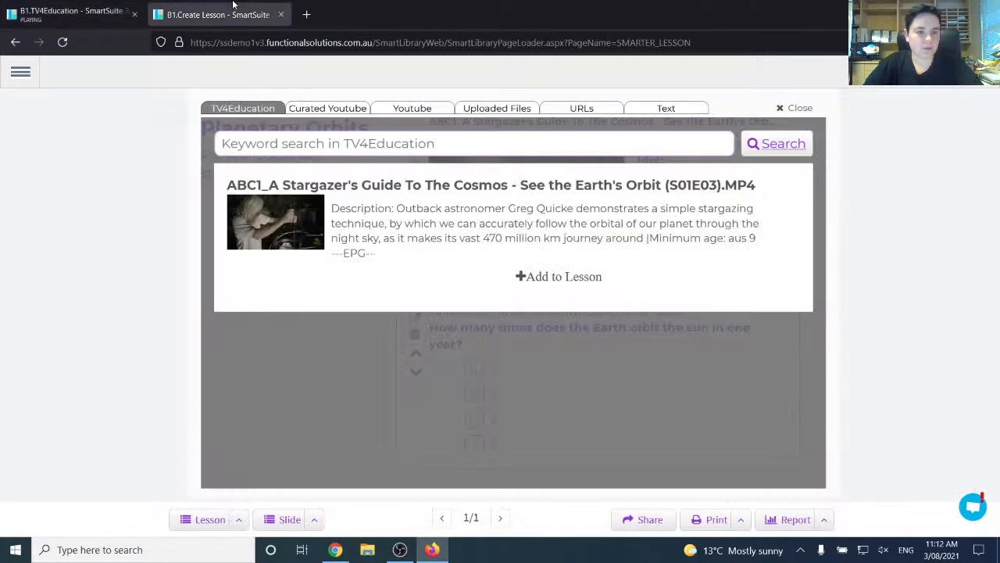
pyautogui.click(311, 141)
pyautogui.rightClick(311, 141)
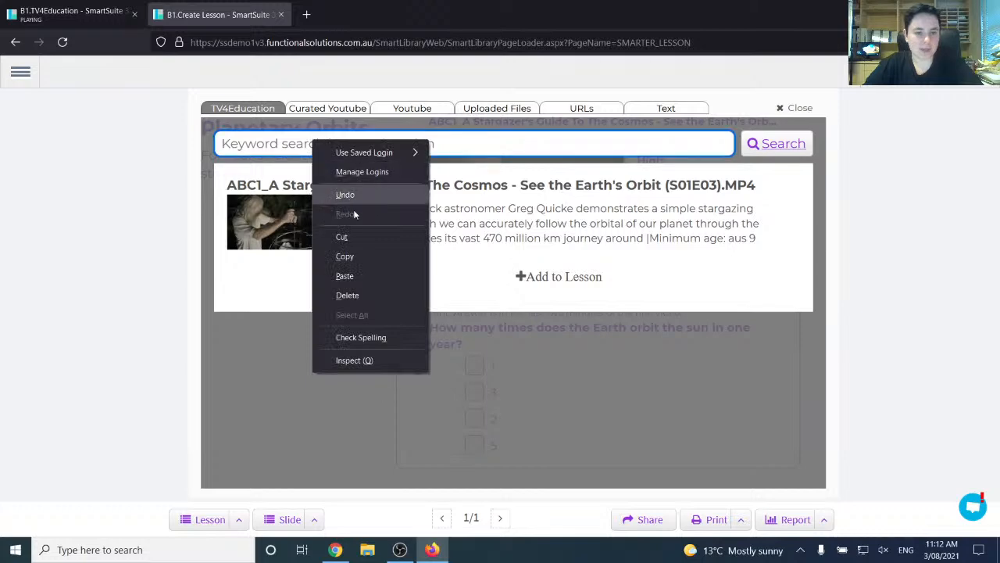
pyautogui.click(345, 276)
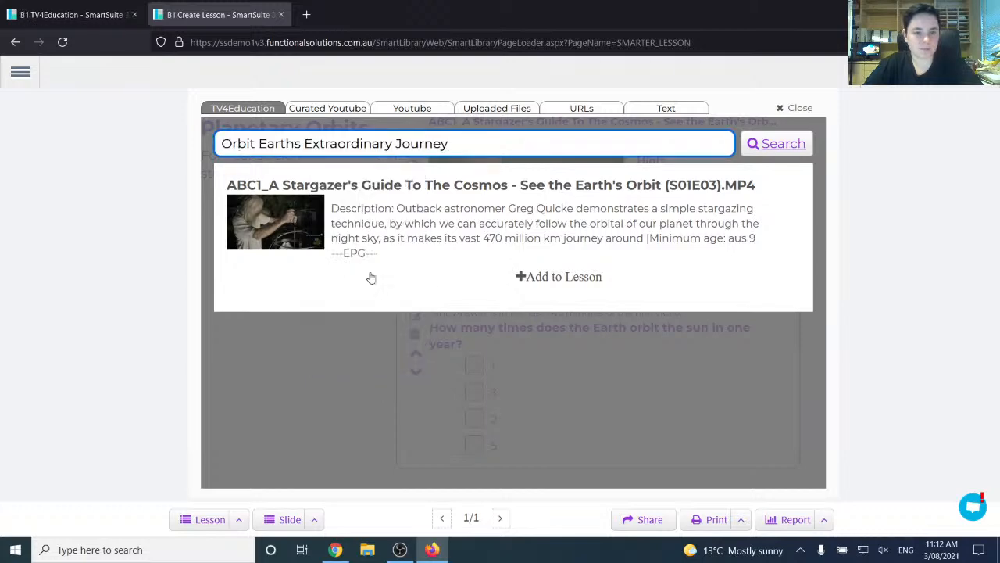
pyautogui.click(770, 152)
pyautogui.click(520, 277)
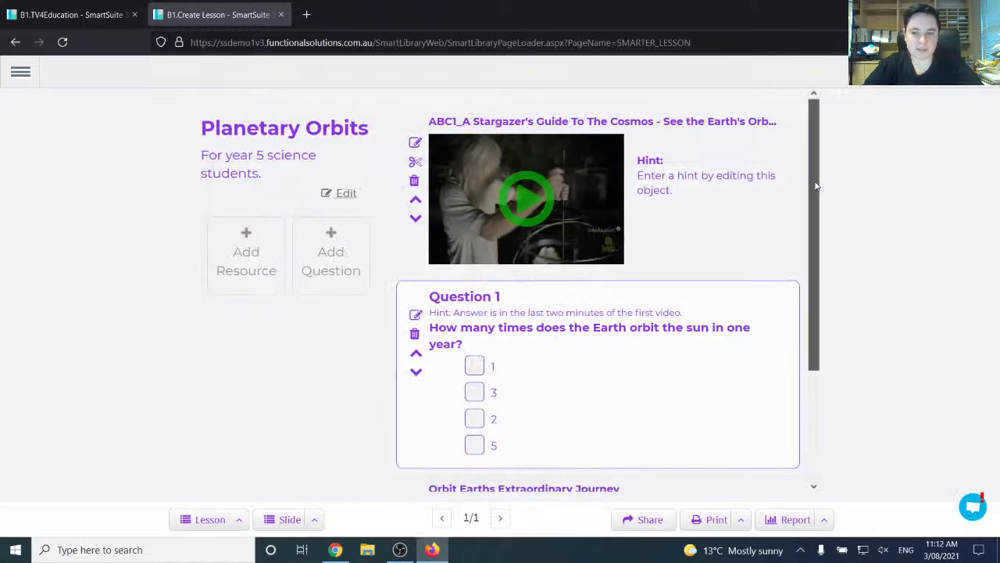
# - Add the second "Orbit Earths Extraordinary Journey" result and the "Orbit Earth s Extraordinary Journey" video to the lesson
pyautogui.scroll(-2, 796, 321)
pyautogui.click(217, 251)
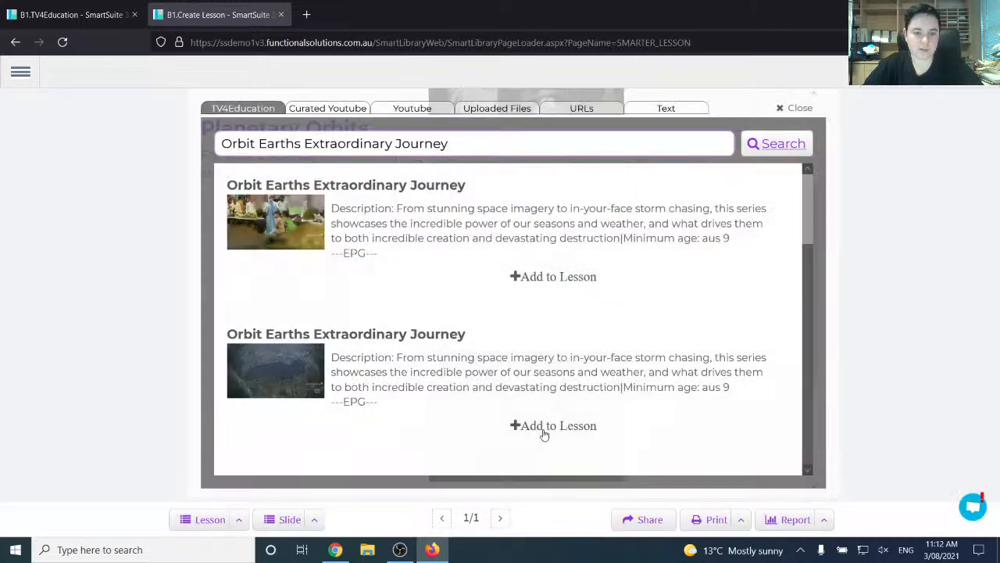
pyautogui.click(545, 430)
pyautogui.click(260, 238)
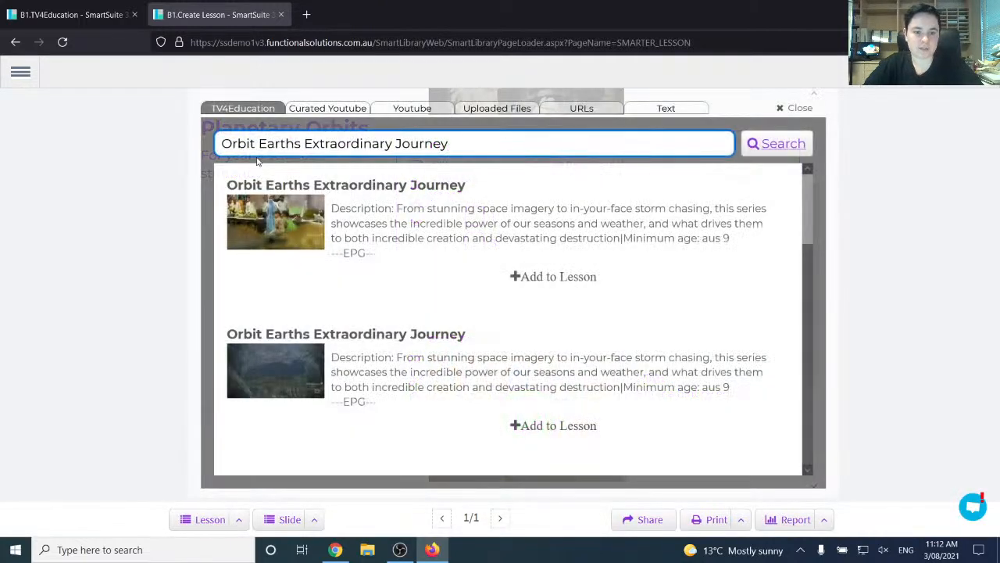
pyautogui.moveTo(808, 223); pyautogui.dragTo(810, 296)
pyautogui.click(523, 307)
# - Add the "Orbit - Earth's Extraordinary Journey (s01e02)" video from the TV4Education results to the lesson
pyautogui.click(269, 285)
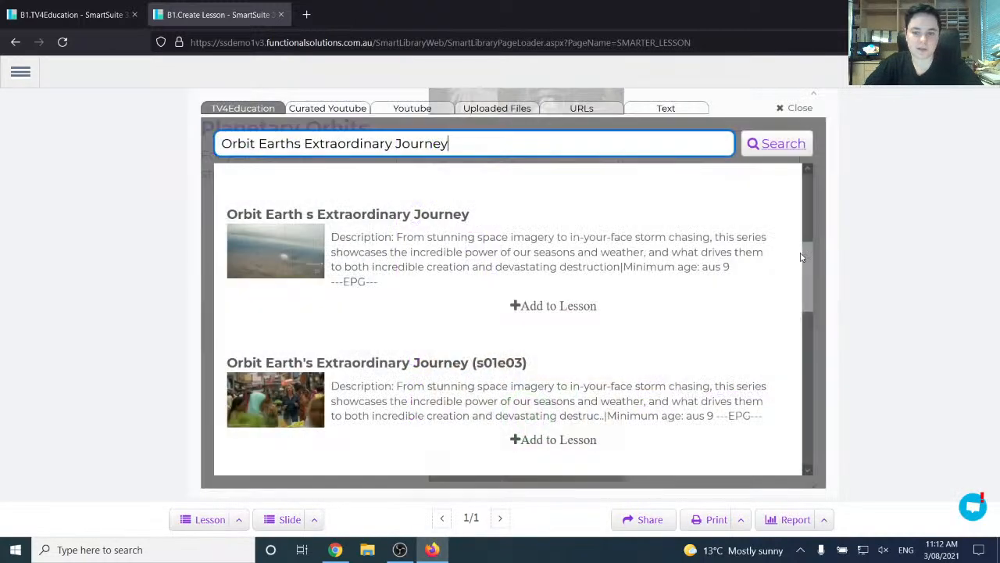
pyautogui.moveTo(811, 257); pyautogui.dragTo(814, 321)
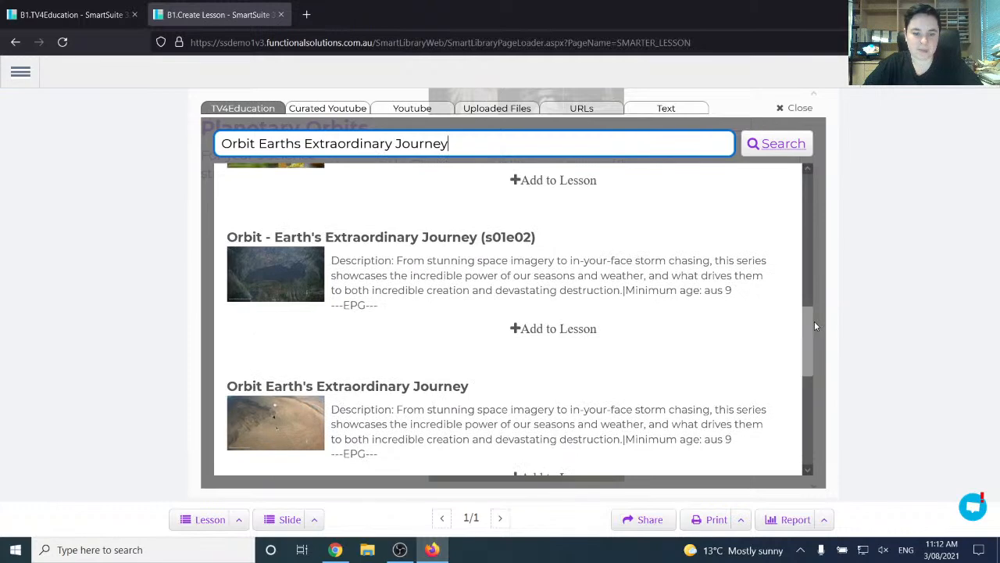
pyautogui.click(537, 332)
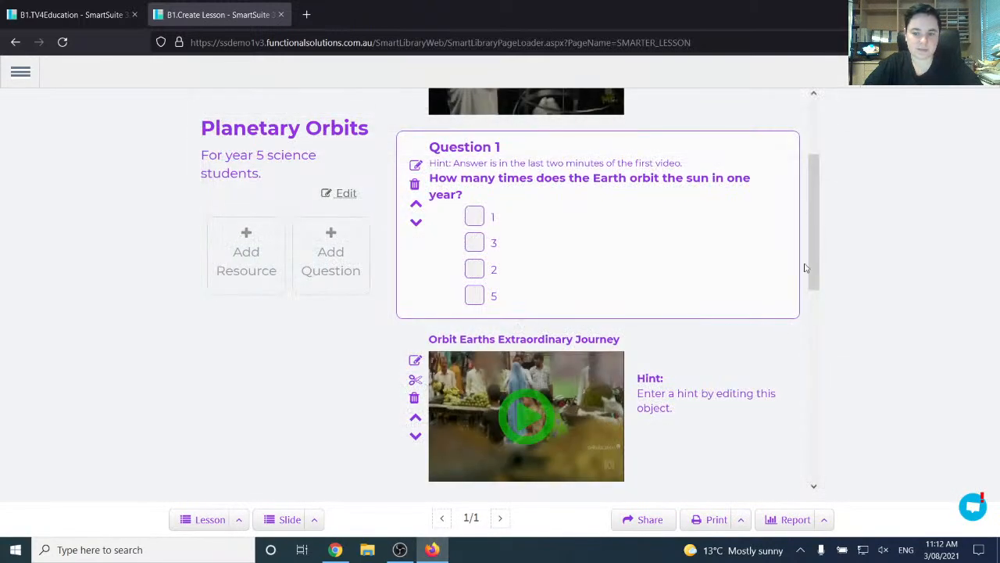
# - Move the "Orbit - Earth's Extraordinary Journey (s01e02)" video up to directly below the first "Orbit Earths Extraordinary Journey" video
pyautogui.moveTo(819, 263); pyautogui.dragTo(821, 495)
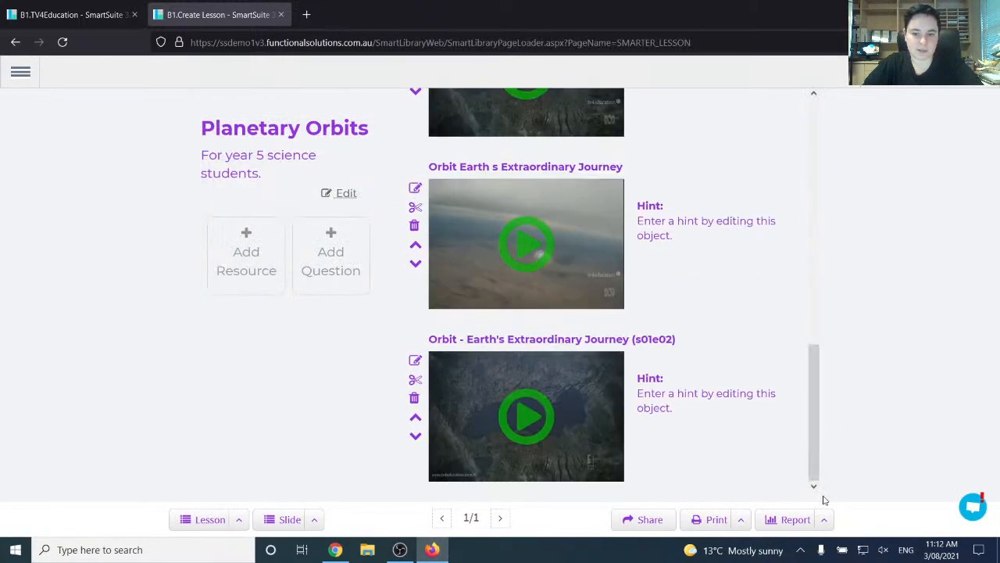
pyautogui.click(415, 416)
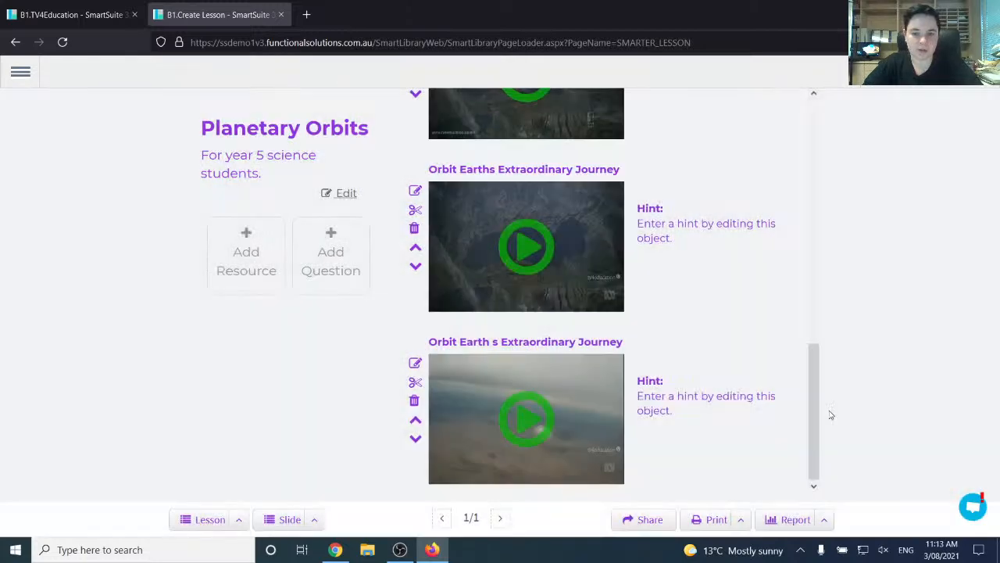
pyautogui.moveTo(815, 401); pyautogui.dragTo(797, 229)
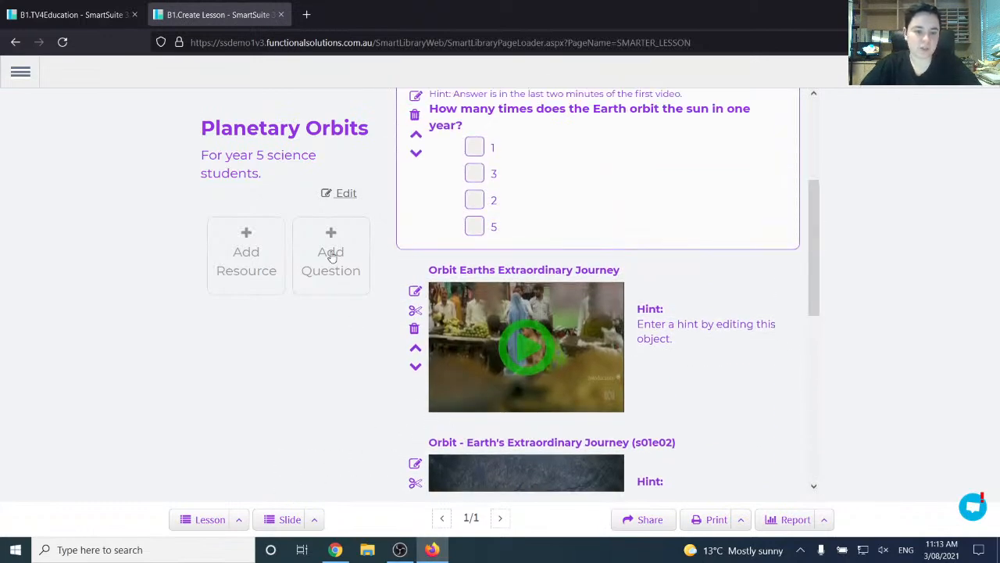
# - Search the lesson's Curated YouTube resources for "planet orbits" and look through the results
pyautogui.click(246, 263)
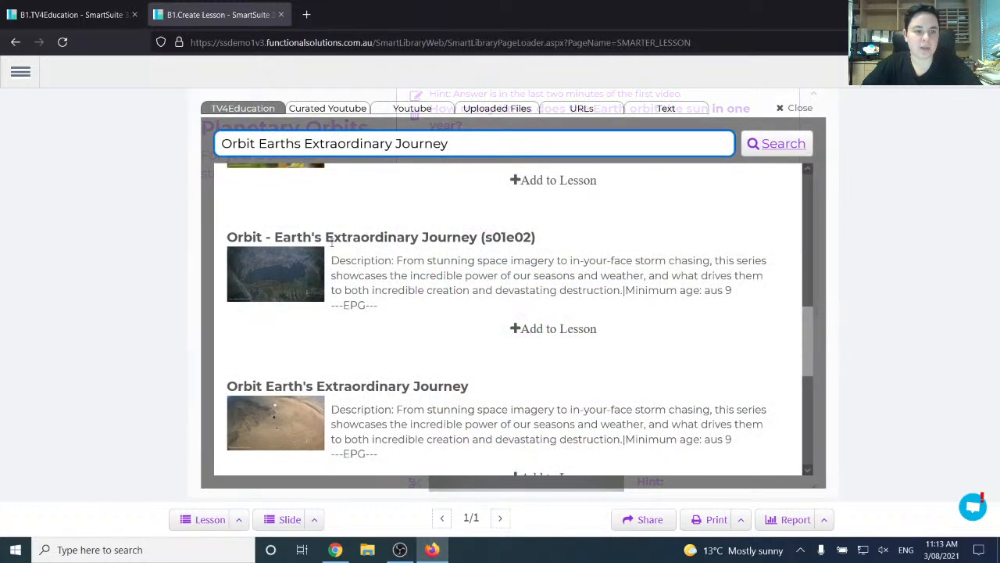
pyautogui.click(353, 114)
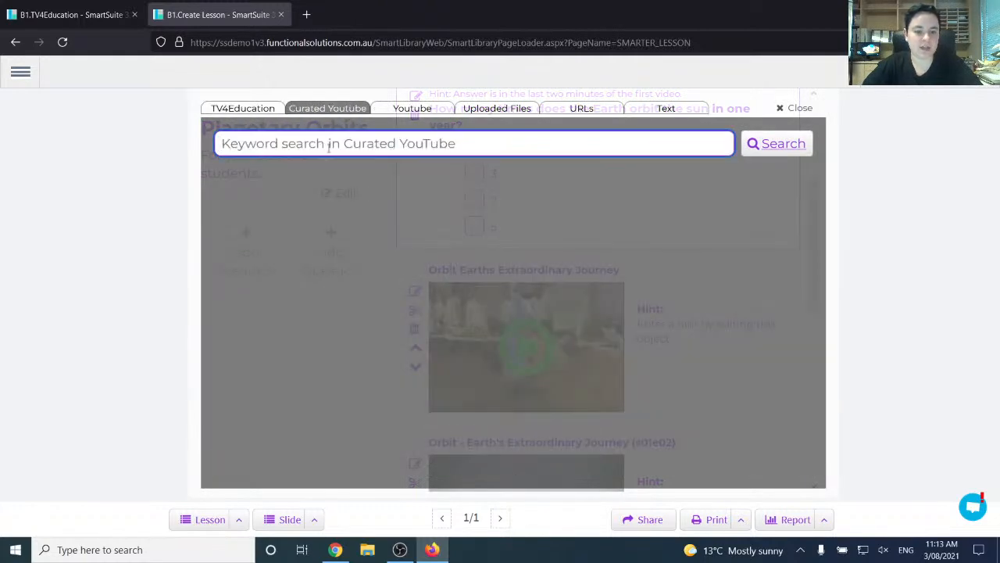
pyautogui.write('Orb')
pyautogui.press('BackSpace')
pyautogui.press('BackSpace')
pyautogui.press('BackSpace')
pyautogui.write('plena')
pyautogui.press('BackSpace')
pyautogui.press('BackSpace')
pyautogui.press('BackSpace')
pyautogui.write('a')
pyautogui.press('BackSpace')
pyautogui.press('BackSpace')
pyautogui.press('BackSpace')
pyautogui.write('lan')
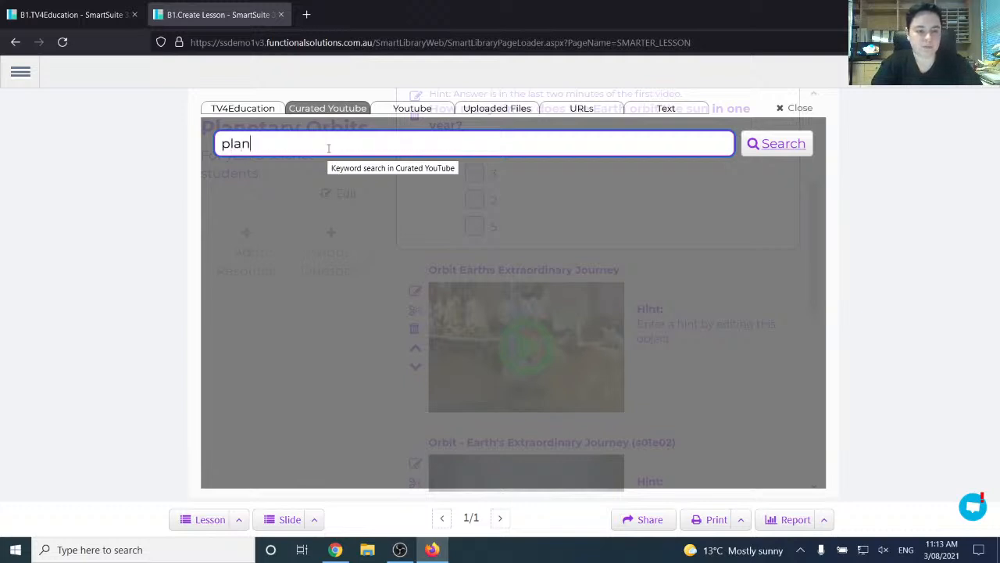
pyautogui.write('etary orbits')
pyautogui.moveTo(263, 143); pyautogui.dragTo(285, 144)
pyautogui.press('BackSpace')
pyautogui.press('Return')
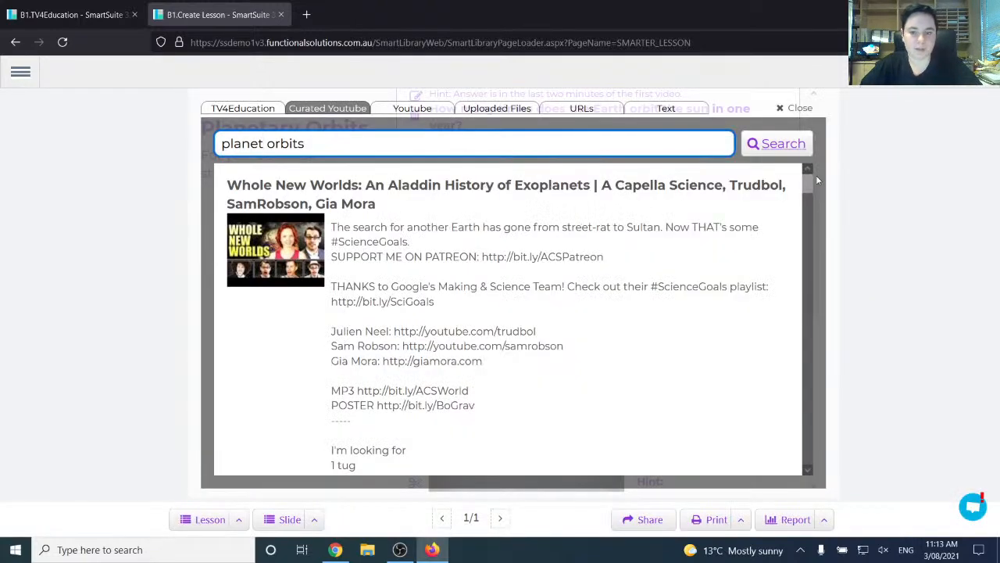
pyautogui.moveTo(806, 187); pyautogui.dragTo(811, 466)
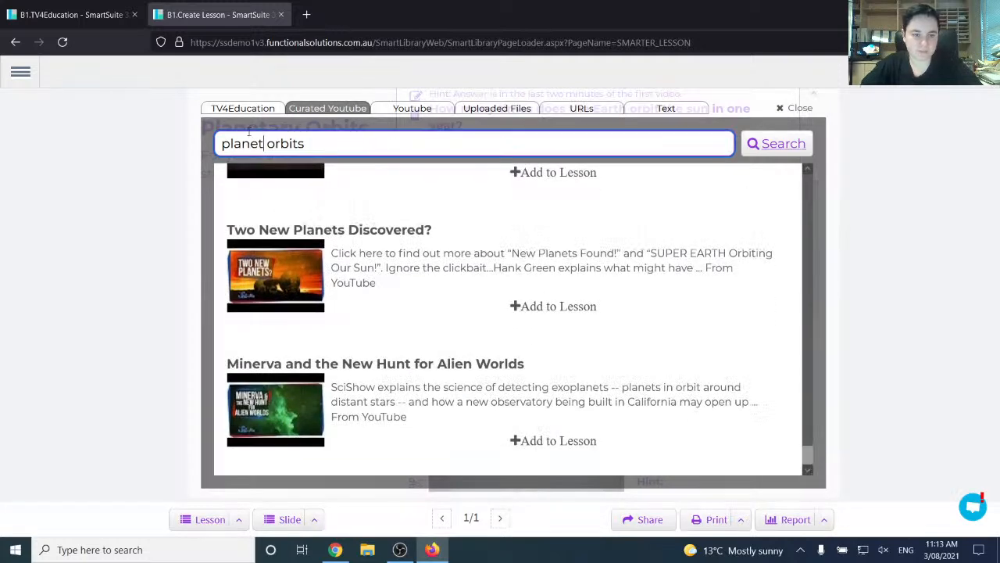
# - Search the Curated YouTube resources for "mars orbits" instead
pyautogui.press('BackSpace')
pyautogui.press('BackSpace')
pyautogui.press('BackSpace')
pyautogui.press('BackSpace')
pyautogui.press('BackSpace')
pyautogui.press('BackSpace')
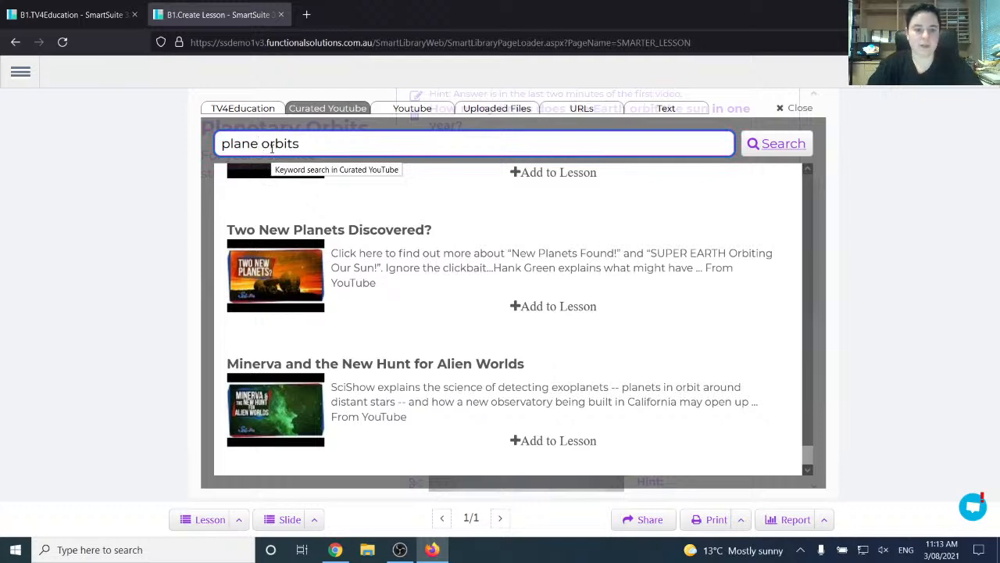
pyautogui.write('mars')
pyautogui.press('Return')
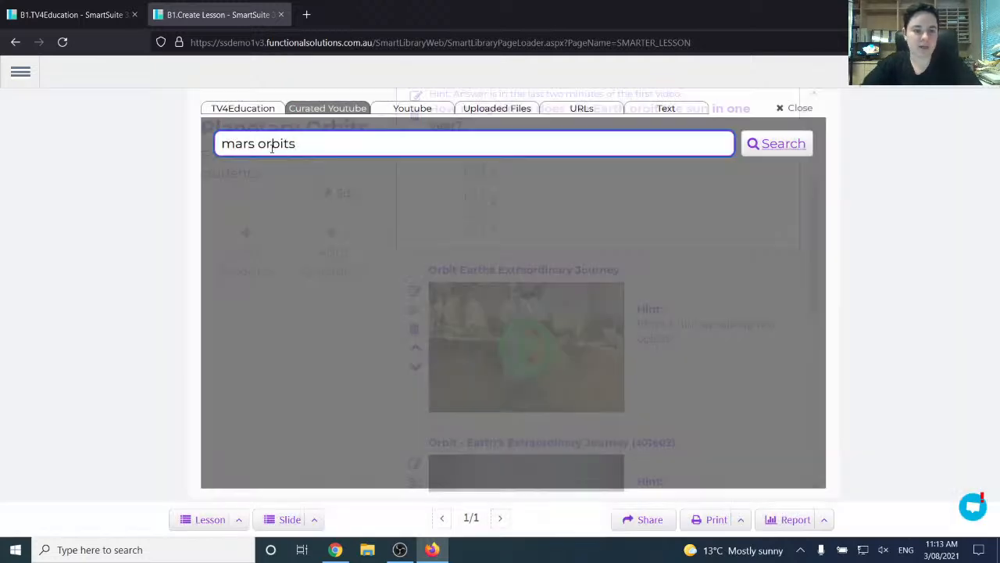
pyautogui.moveTo(286, 147); pyautogui.dragTo(300, 146)
pyautogui.click(300, 146)
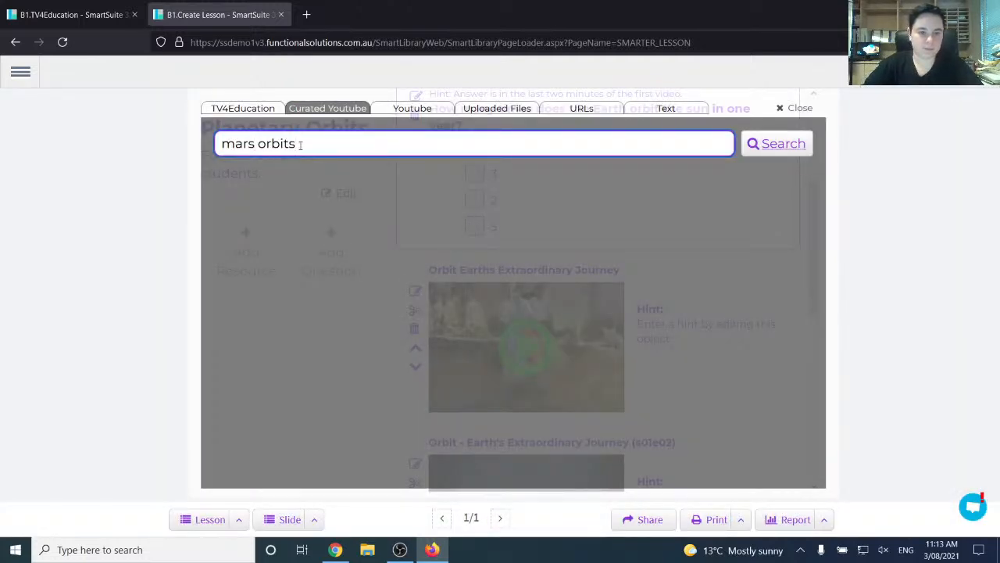
# - Search the YouTube resources for "mars orbit" and add "Classroom Aid - Mars Orbit" and "Mars Orbit Loop" to the lesson
pyautogui.click(412, 107)
pyautogui.click(419, 147)
pyautogui.write('m')
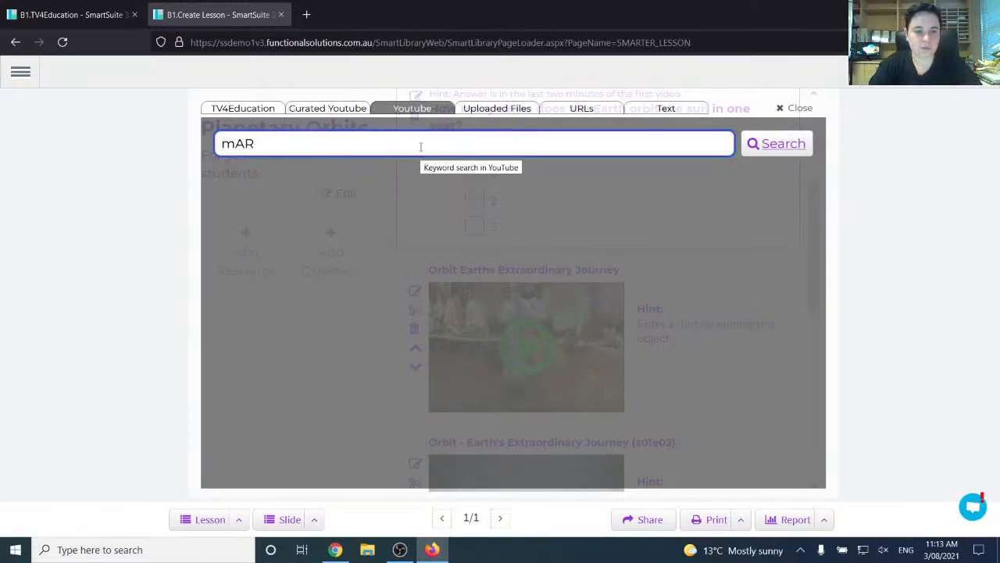
pyautogui.write('ars orbi')
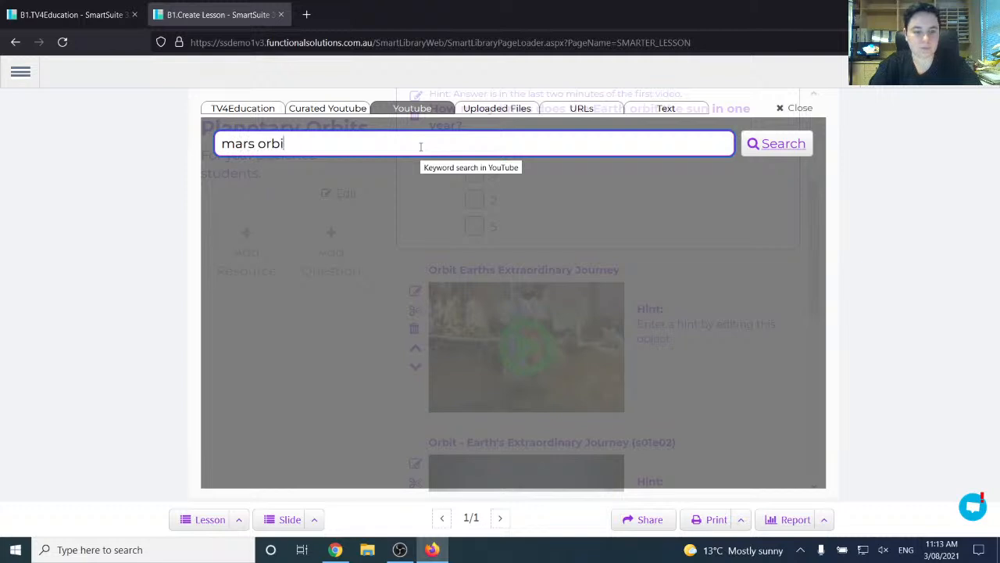
pyautogui.write('t')
pyautogui.press('Return')
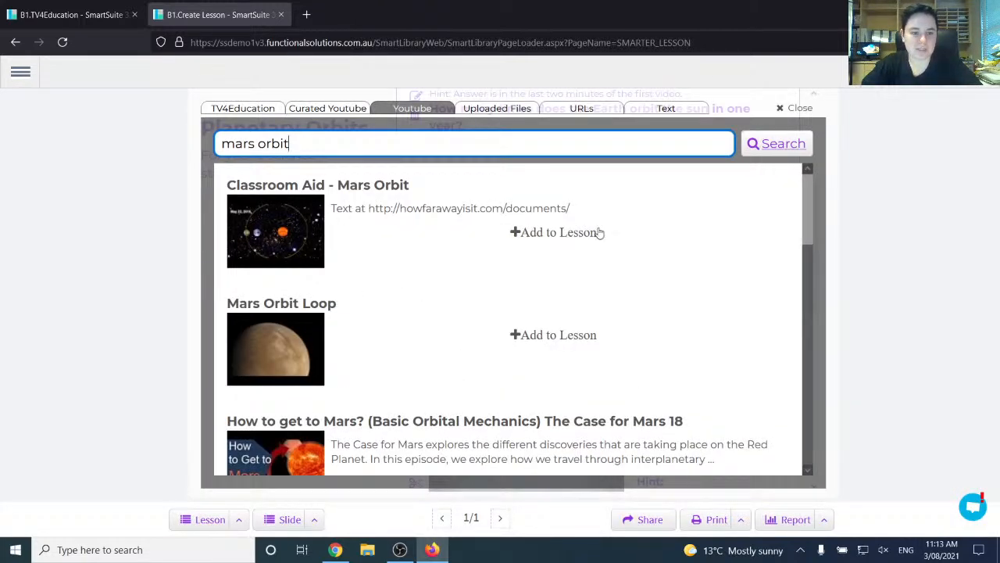
pyautogui.click(550, 239)
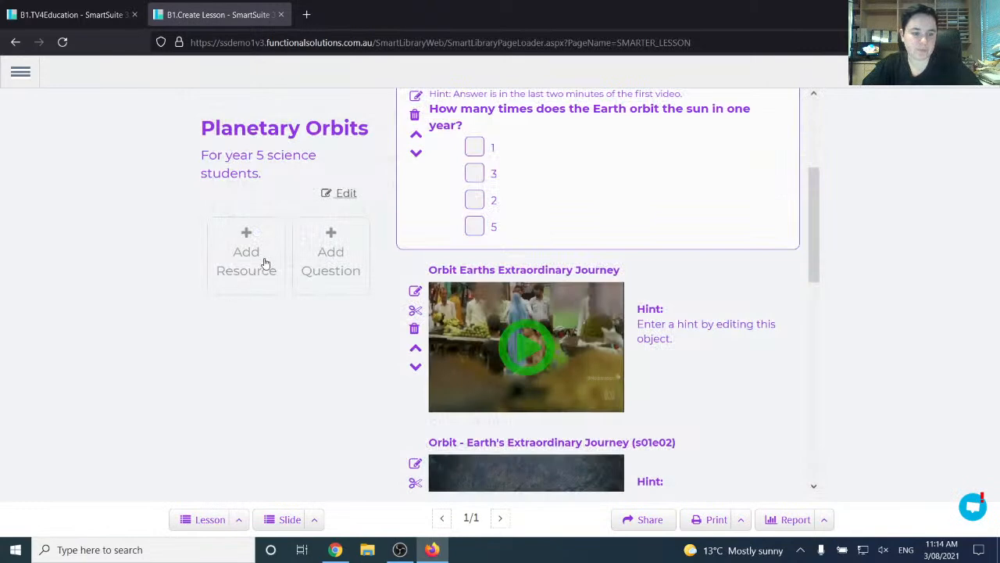
pyautogui.click(266, 263)
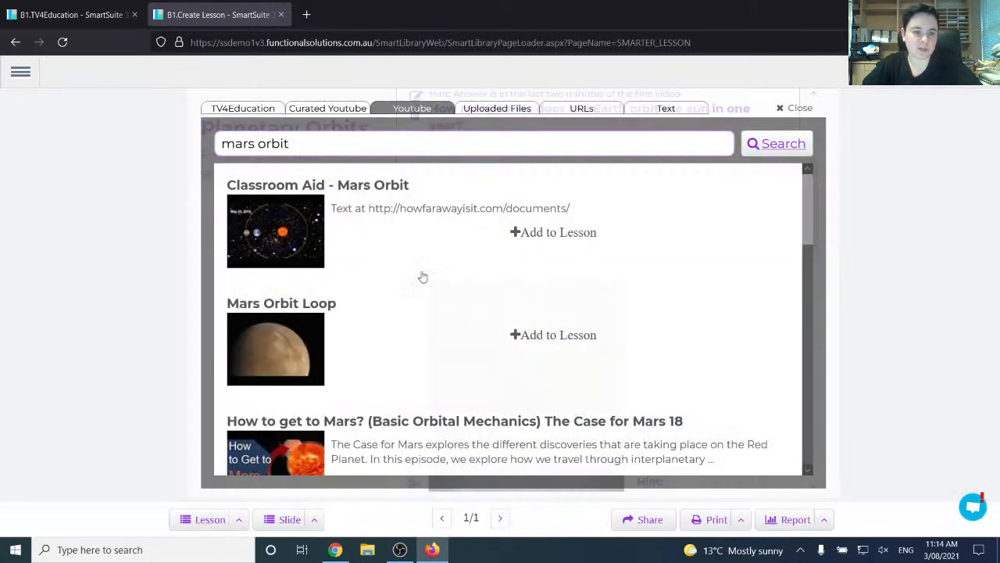
pyautogui.click(536, 340)
# - Switch to the TV4Education search page, search its YouTube section for "saturn orbit" and look through the results
pyautogui.click(72, 6)
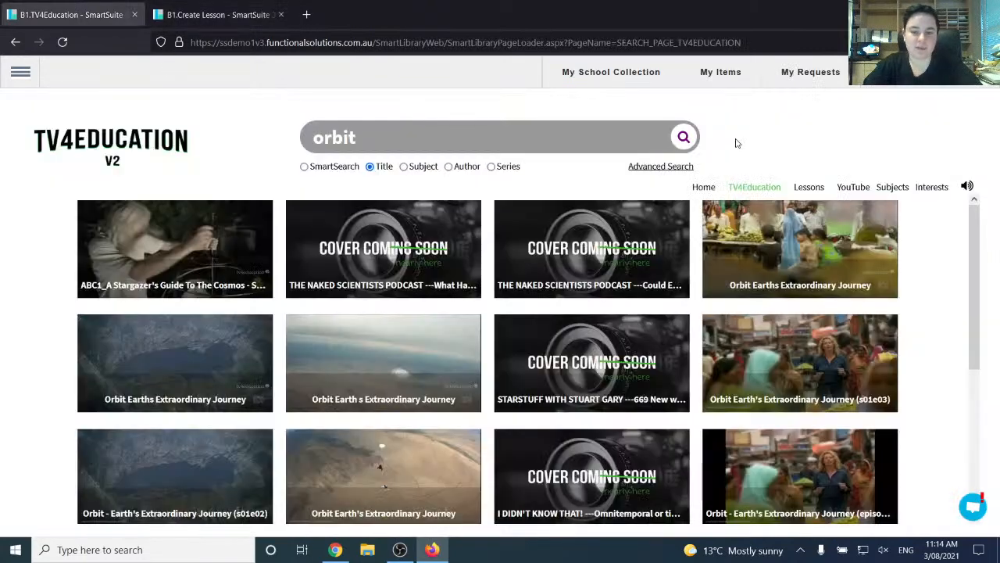
pyautogui.click(856, 189)
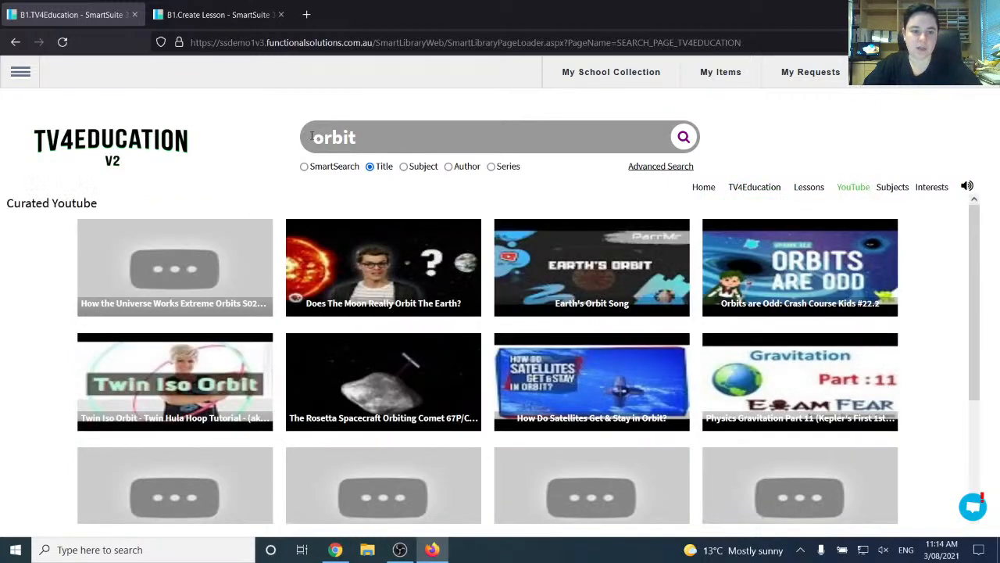
pyautogui.write('saturn')
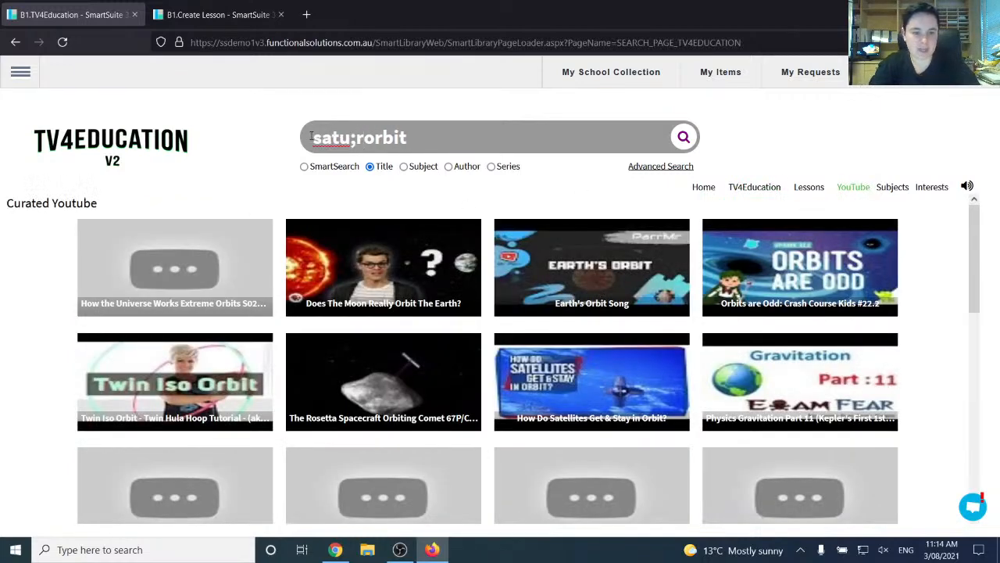
pyautogui.press('Return')
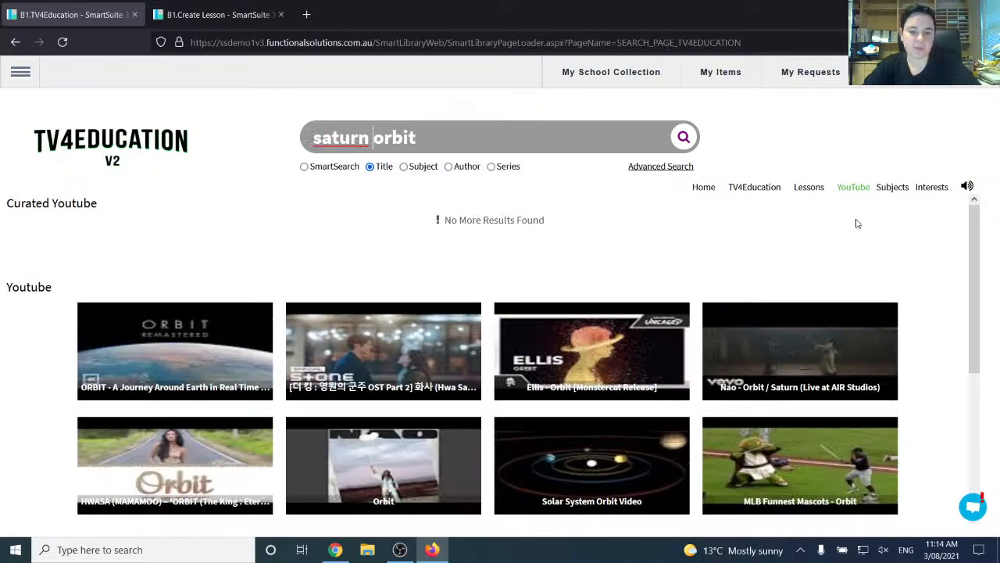
pyautogui.moveTo(974, 229); pyautogui.dragTo(992, 245)
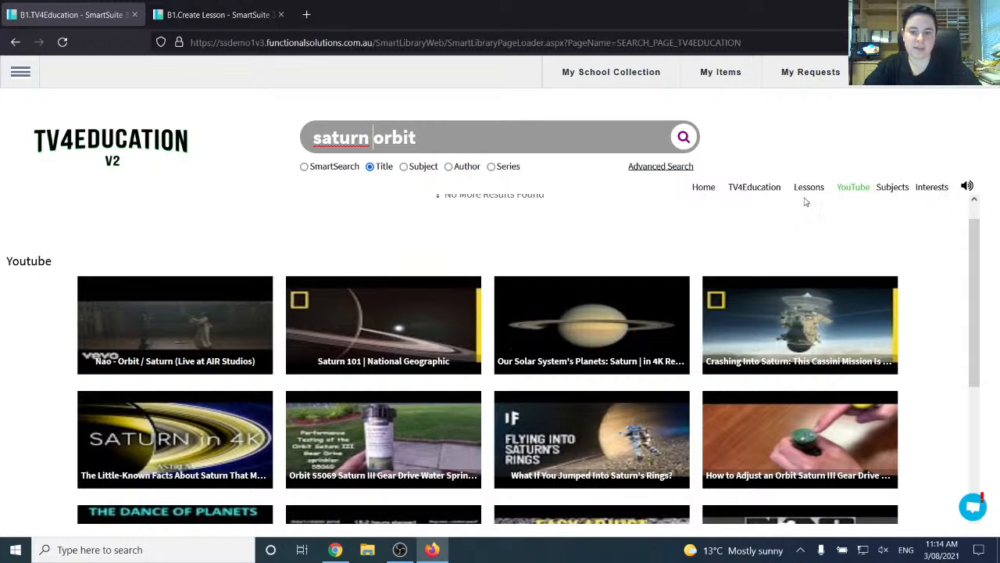
# - Switch to the Planetary Orbits lesson, look through the Curated YouTube, YouTube and TV4Education resource sources, and close the resource picker
pyautogui.click(235, 6)
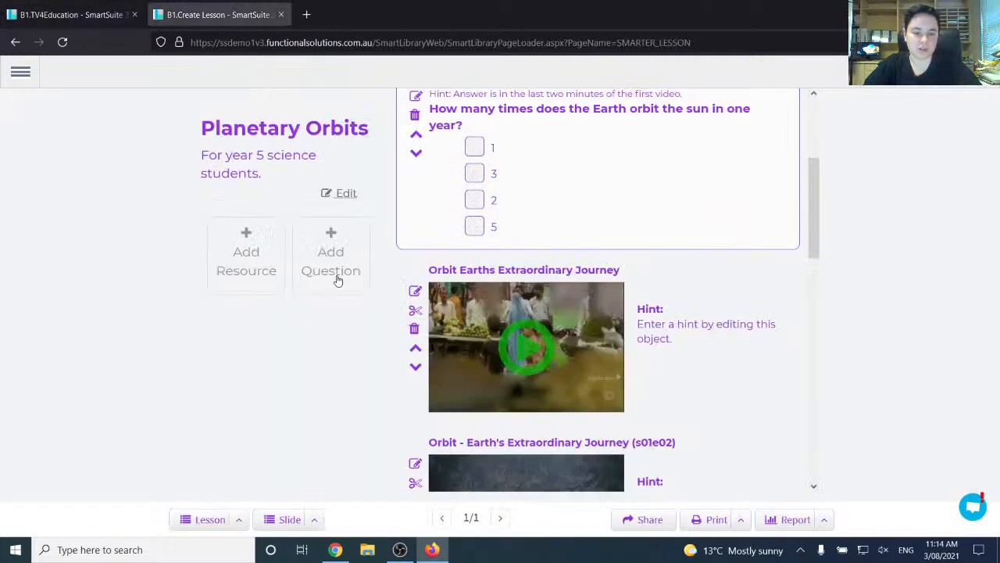
pyautogui.click(264, 266)
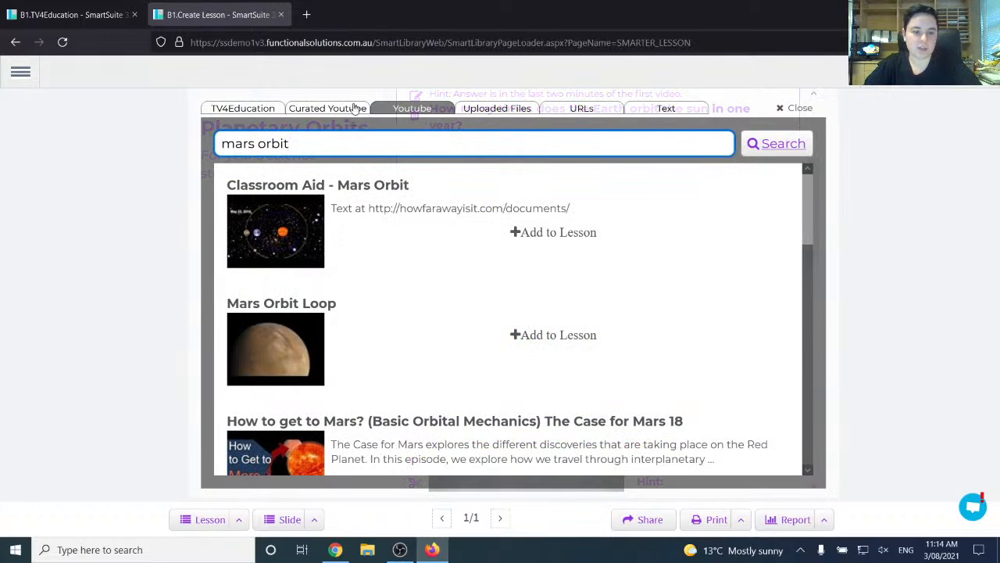
pyautogui.click(344, 112)
pyautogui.click(404, 115)
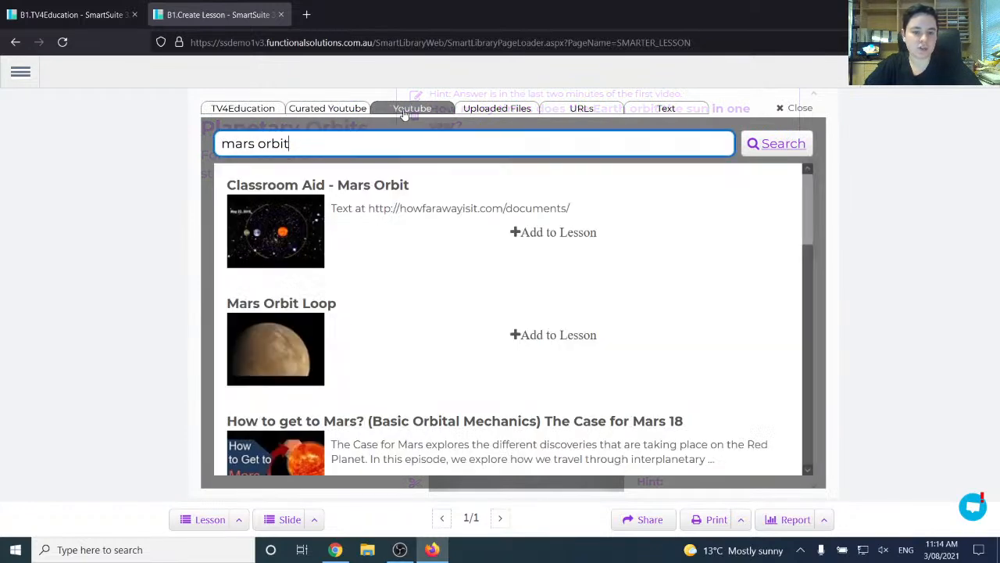
pyautogui.click(252, 109)
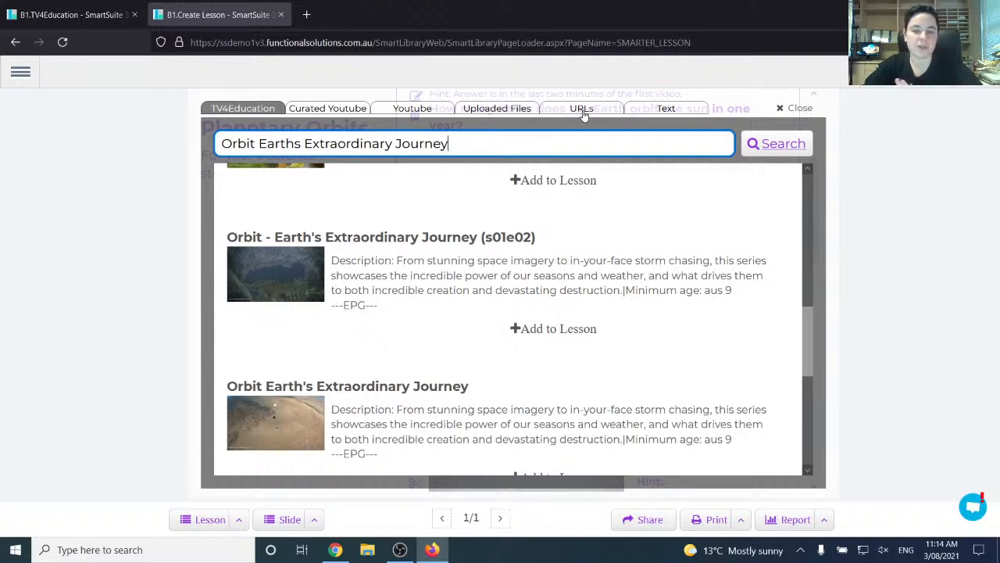
pyautogui.click(144, 382)
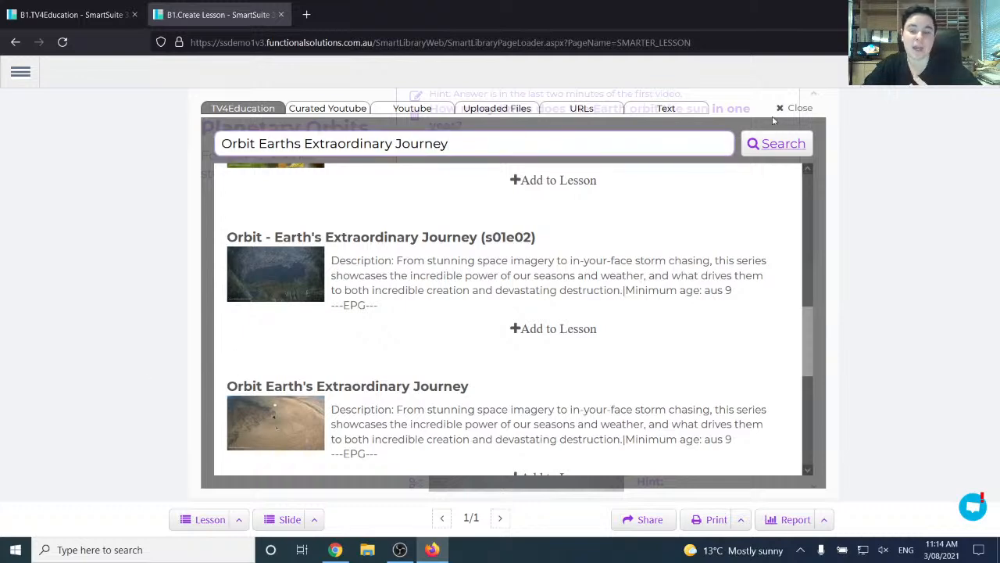
pyautogui.click(799, 108)
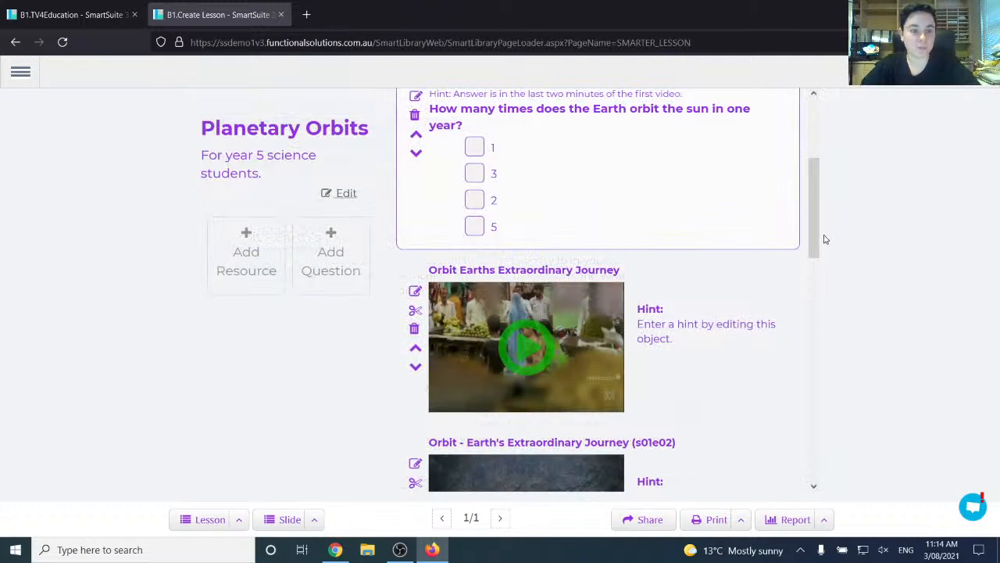
# - Review the Planetary Orbits lesson's content from the first video down to "Mars Orbit Loop" and back to the beginning
pyautogui.moveTo(815, 225); pyautogui.dragTo(816, 164)
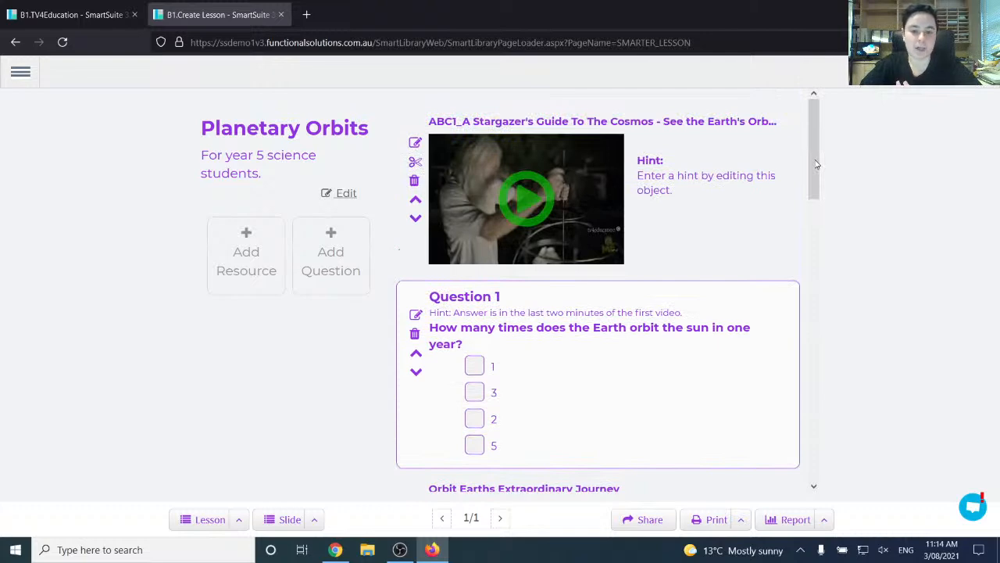
pyautogui.moveTo(816, 164); pyautogui.dragTo(839, 156)
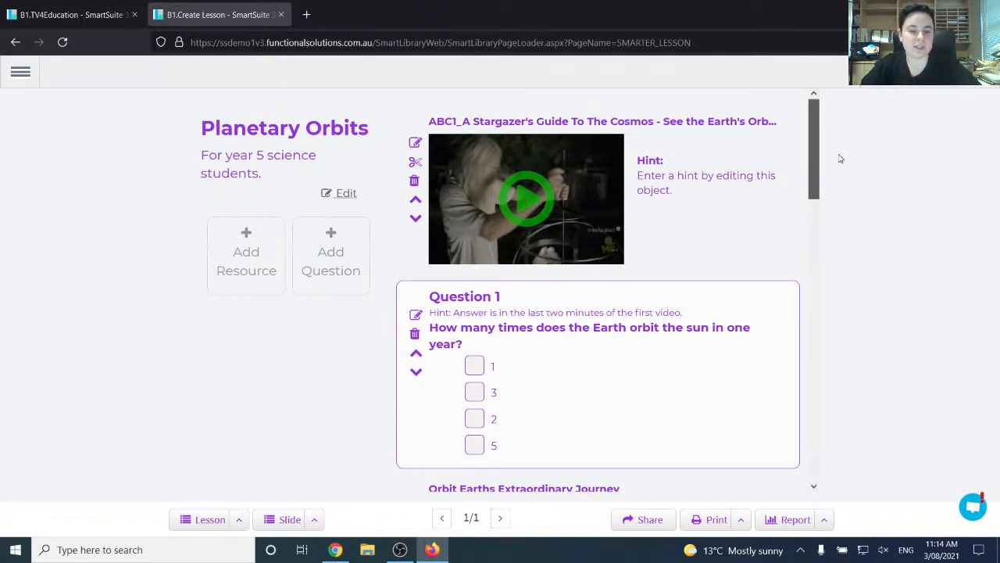
pyautogui.moveTo(840, 158); pyautogui.dragTo(866, 474)
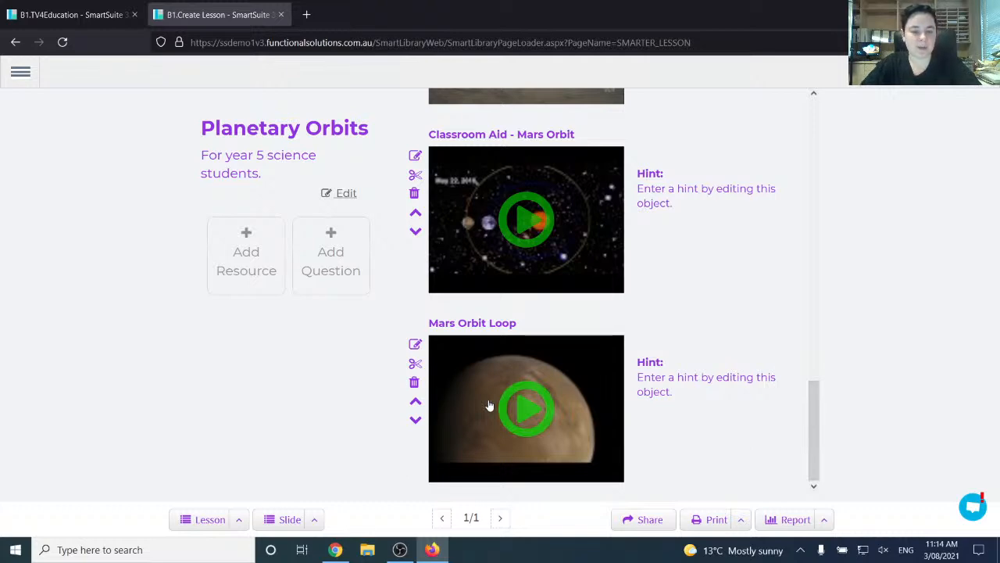
pyautogui.moveTo(813, 409); pyautogui.dragTo(798, 135)
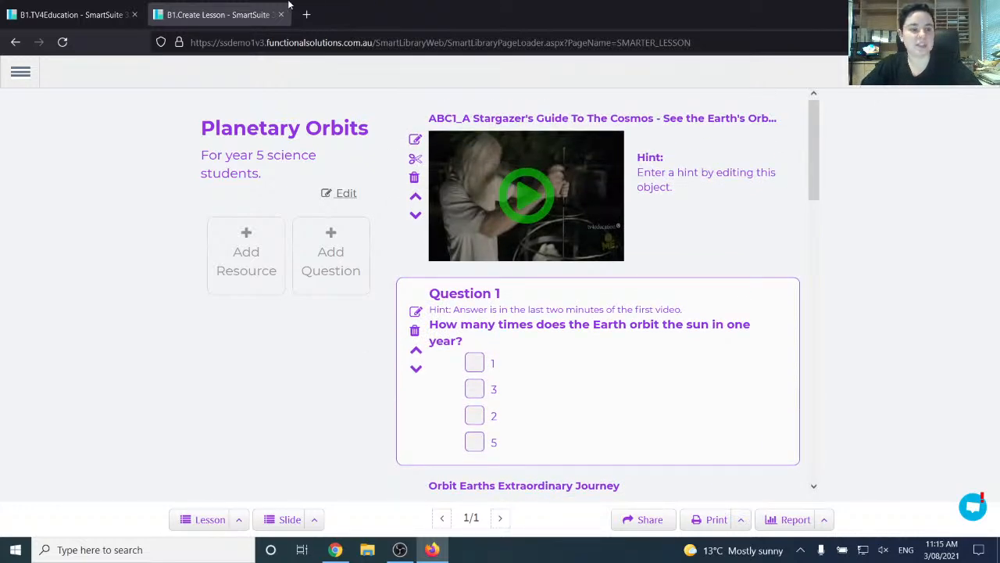
# - Switch to the TV4Education search page and run a SmartSearch for "planets" in its Lessons section
pyautogui.click(113, 8)
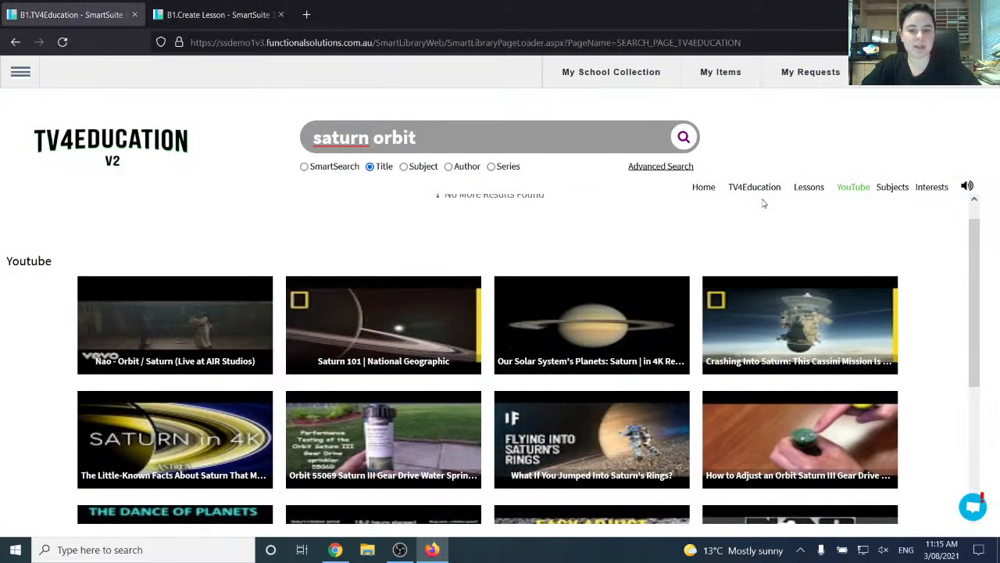
pyautogui.click(808, 190)
pyautogui.tripleClick(393, 135)
pyautogui.press('BackSpace')
pyautogui.write('planets')
pyautogui.press('Return')
pyautogui.click(305, 167)
pyautogui.click(684, 138)
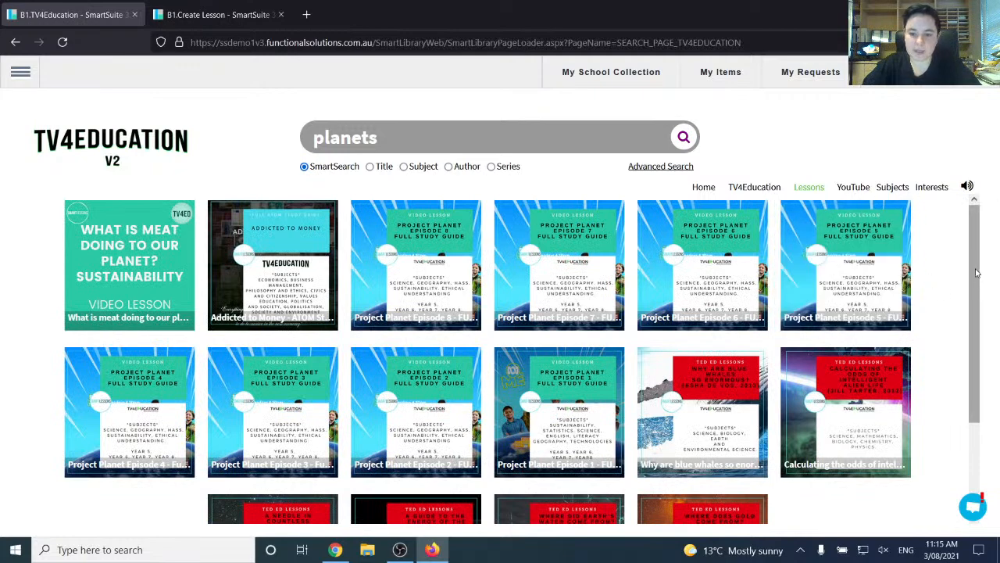
# - Look through the lesson results and open the details of the TED-Ed lesson "Where did Earth's water come from?"
pyautogui.scroll(-1, 973, 296)
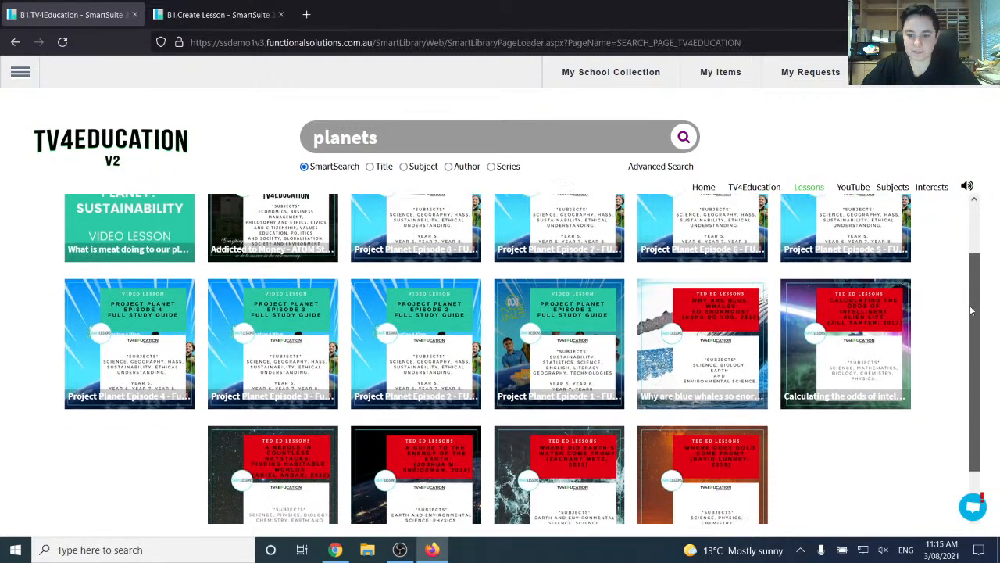
pyautogui.moveTo(972, 310); pyautogui.dragTo(969, 406)
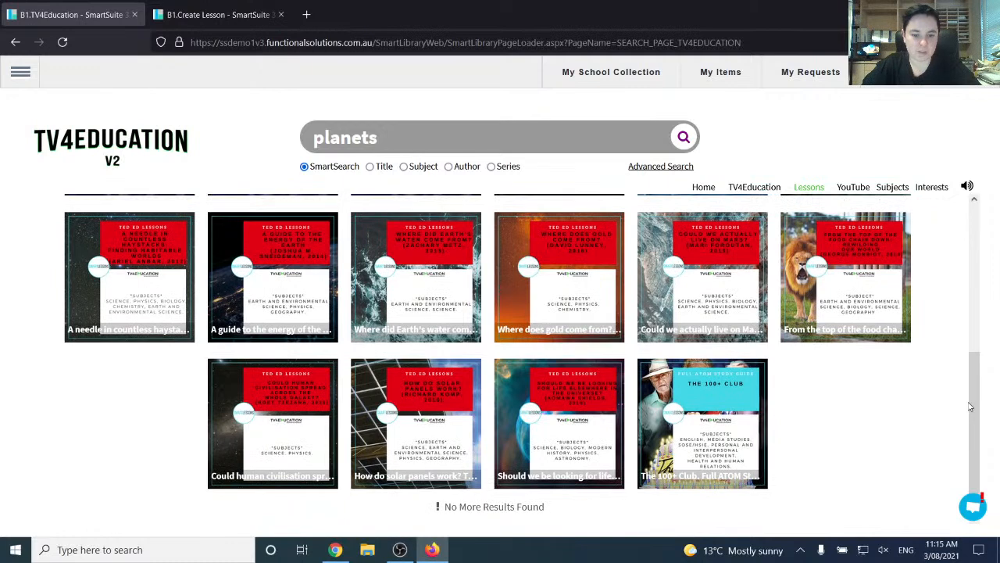
pyautogui.click(453, 291)
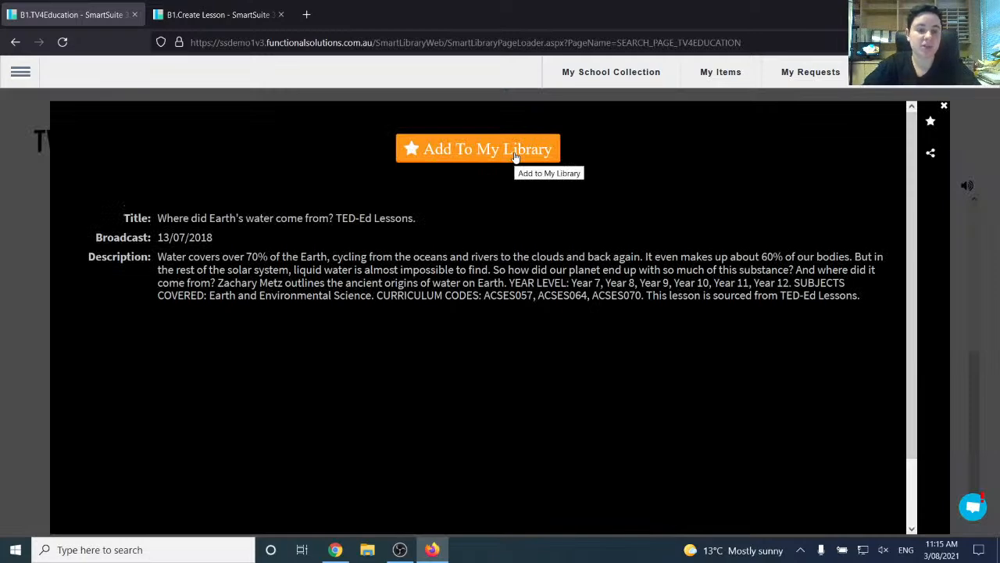
pyautogui.click(215, 13)
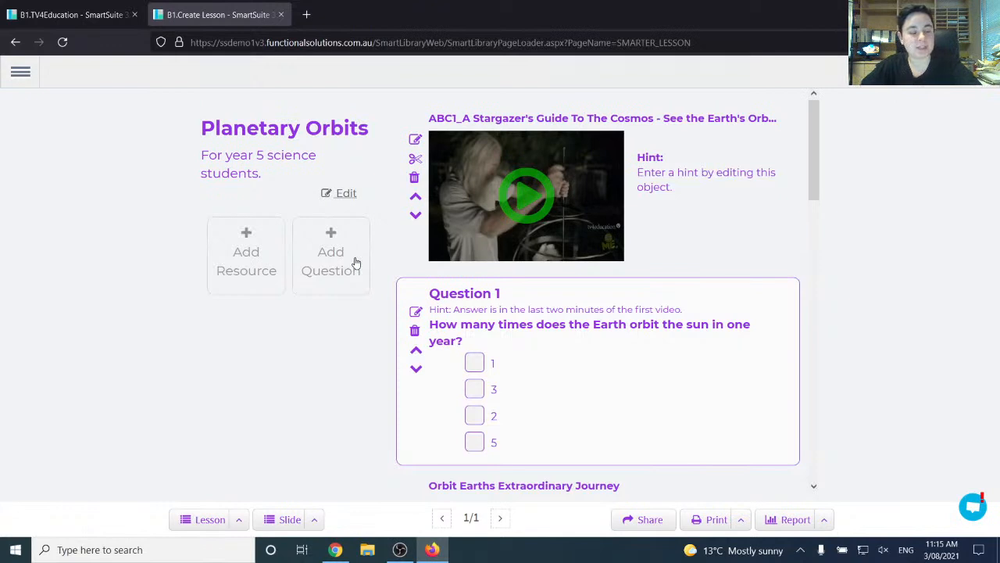
pyautogui.click(86, 5)
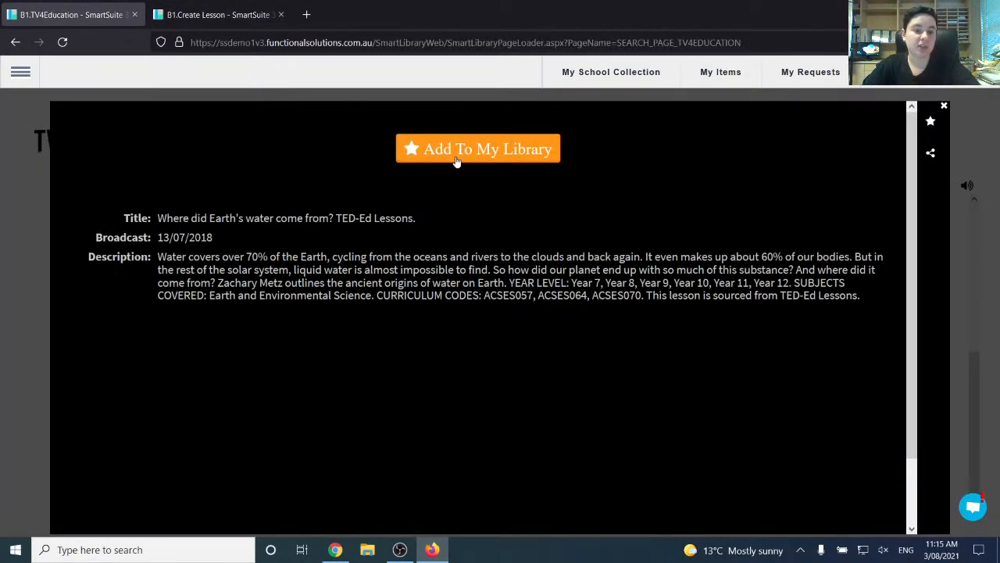
pyautogui.click(218, 6)
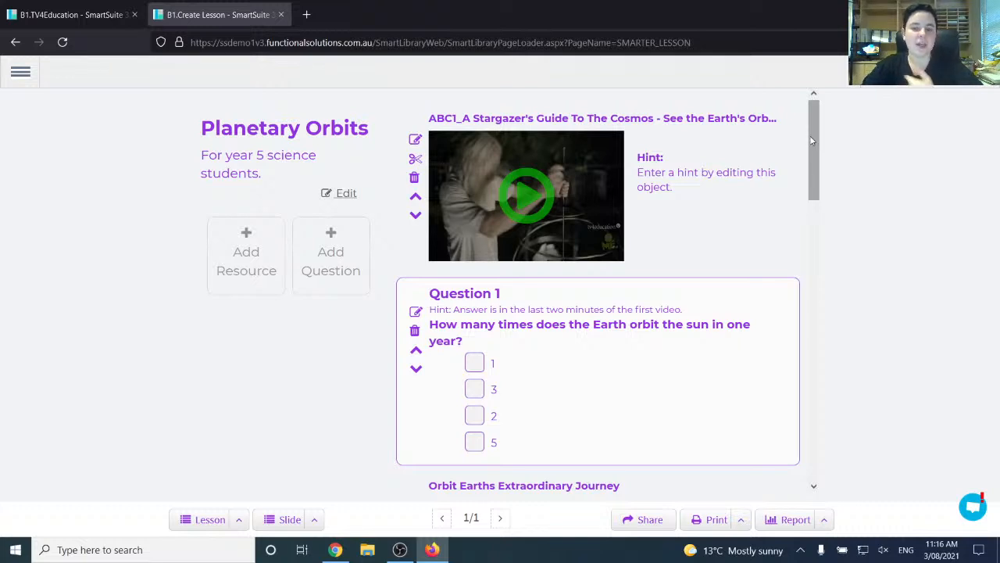
pyautogui.scroll(-1, 813, 134)
pyautogui.moveTo(812, 134); pyautogui.dragTo(867, 93)
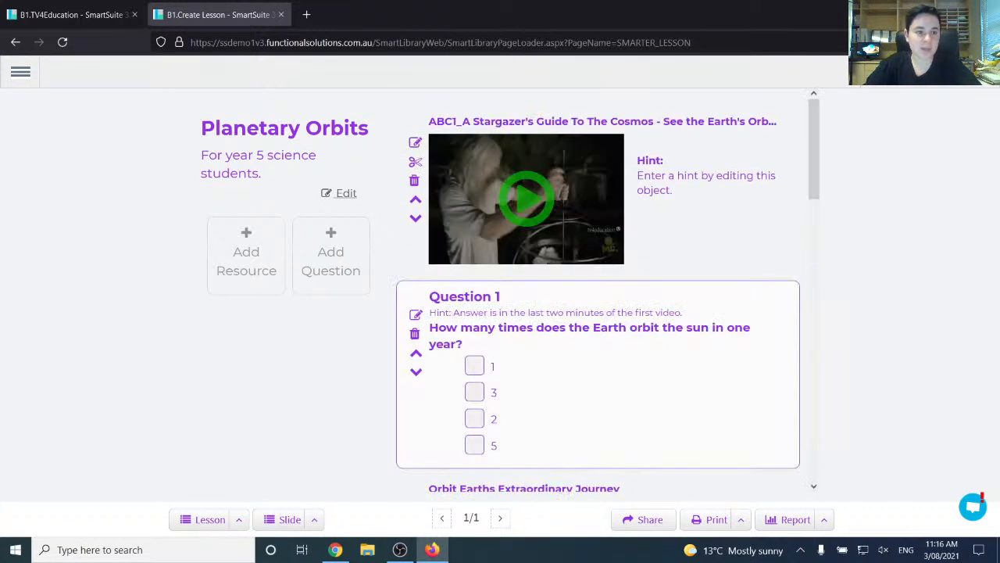
pyautogui.click(122, 3)
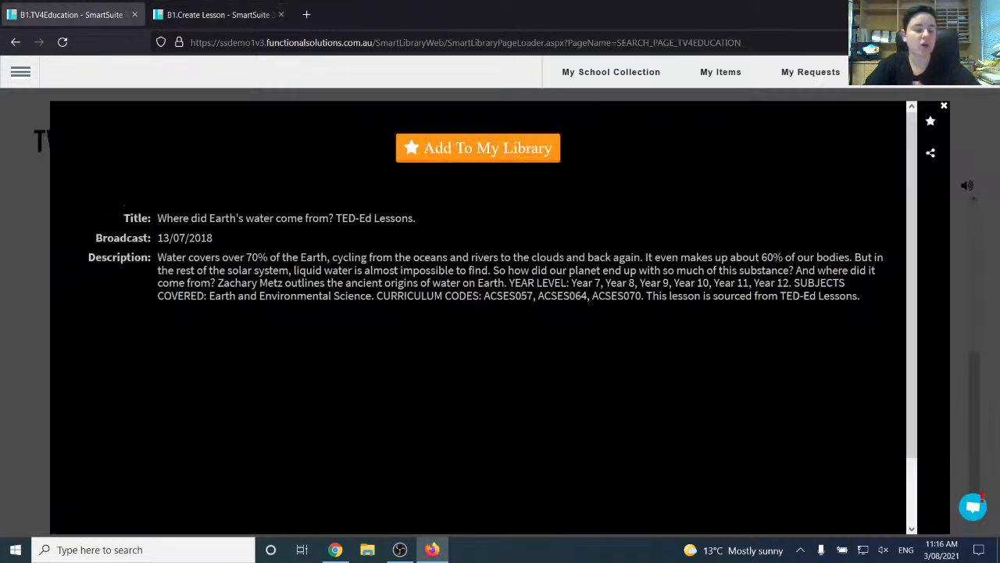
# - Return to the Planetary Orbits lesson and start adding another resource
pyautogui.click(219, 14)
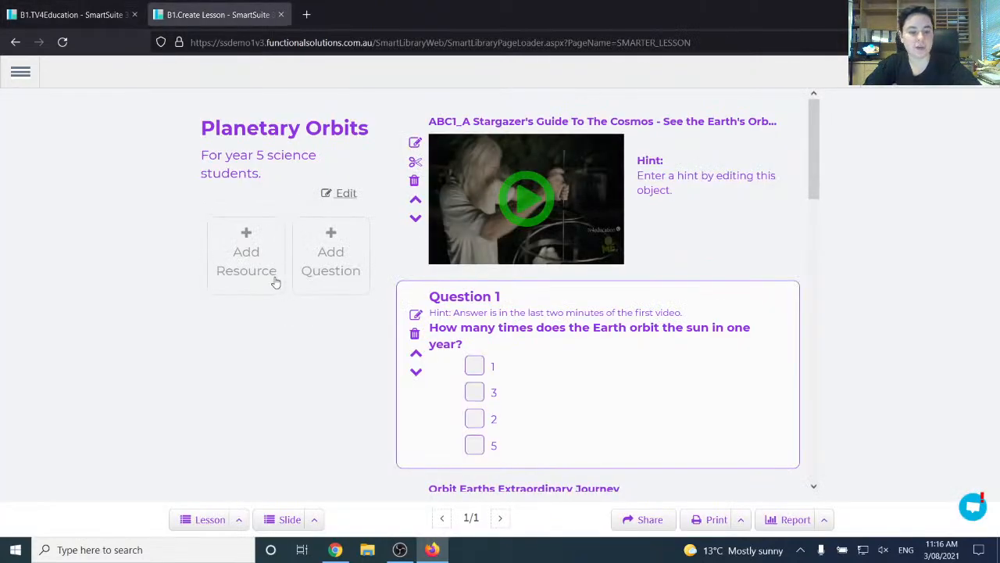
pyautogui.click(275, 281)
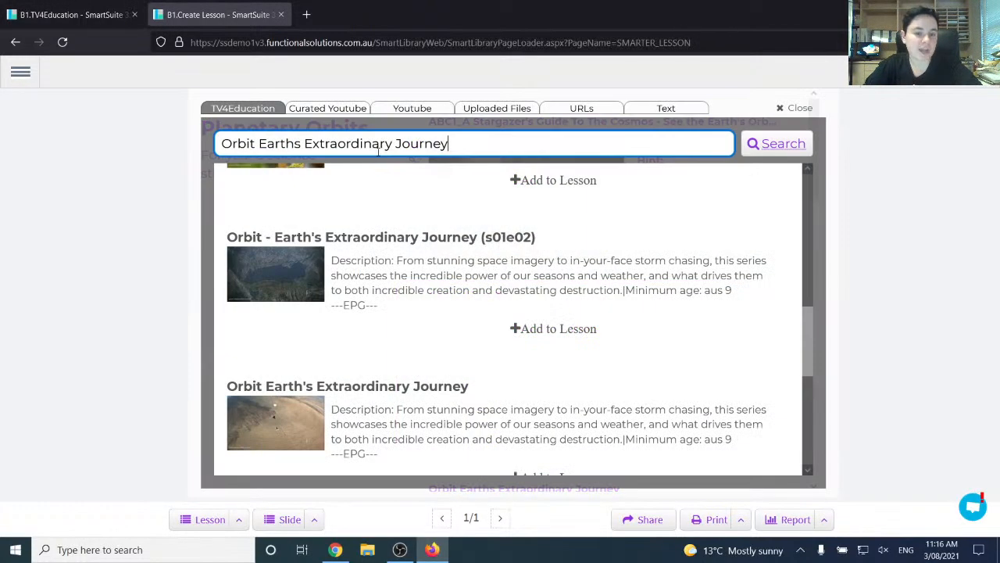